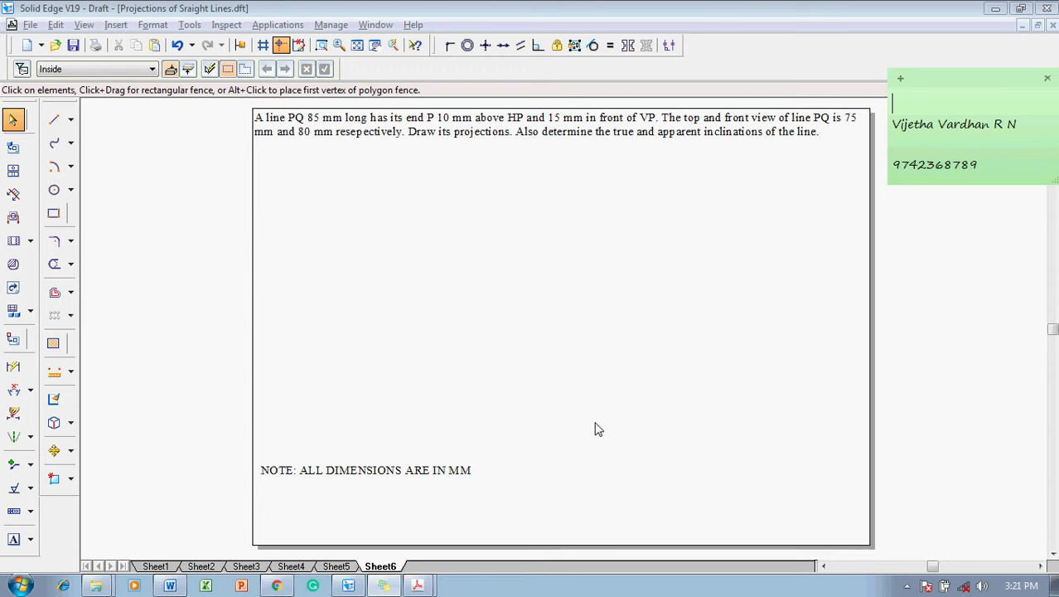
- Bring back the red data box listing TL 85, TVL 75 and FVL 80 mm on Sheet6
left_click(598, 428)
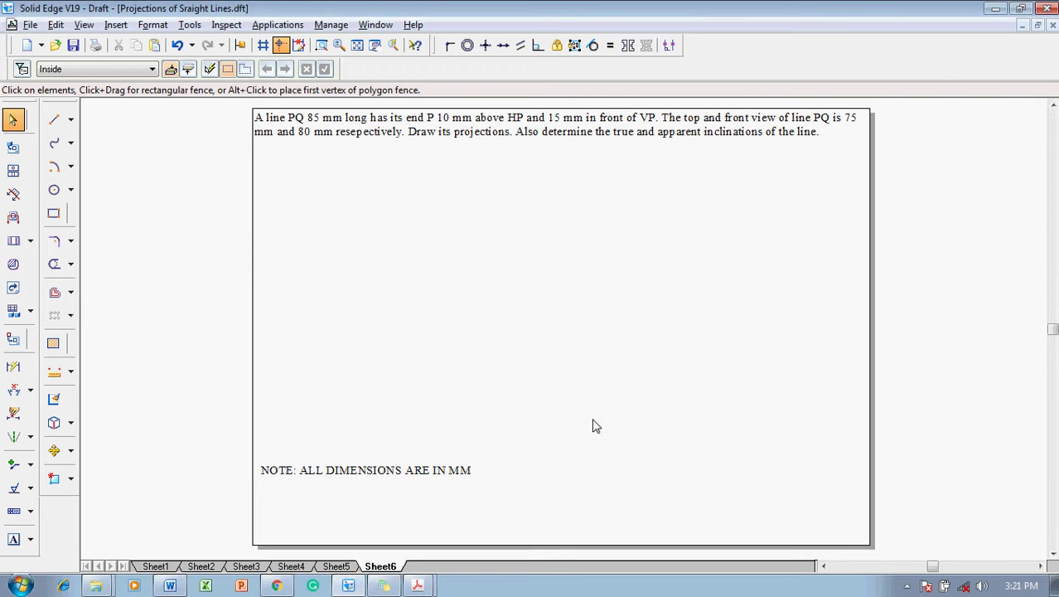
key("ctrl+z")
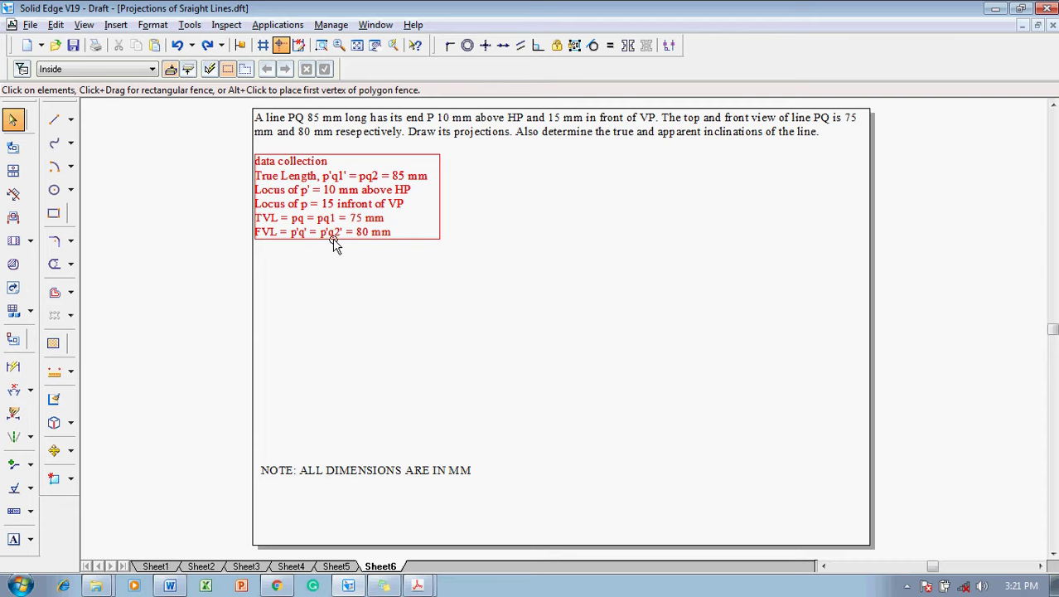
left_click(444, 302)
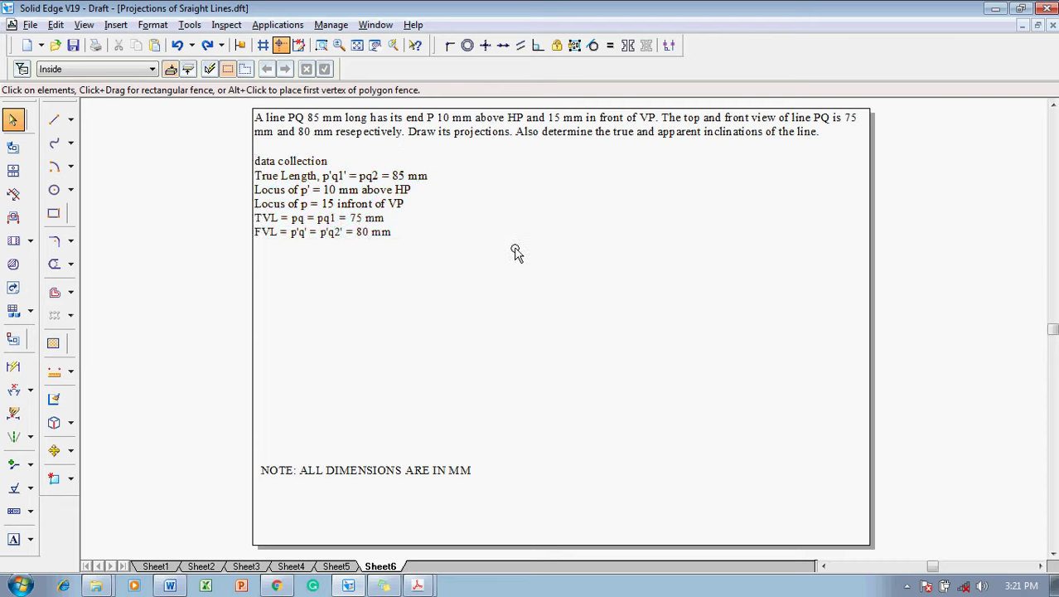
- Draw the horizontal reference line XY with one parallel line above and one below it
left_click(54, 123)
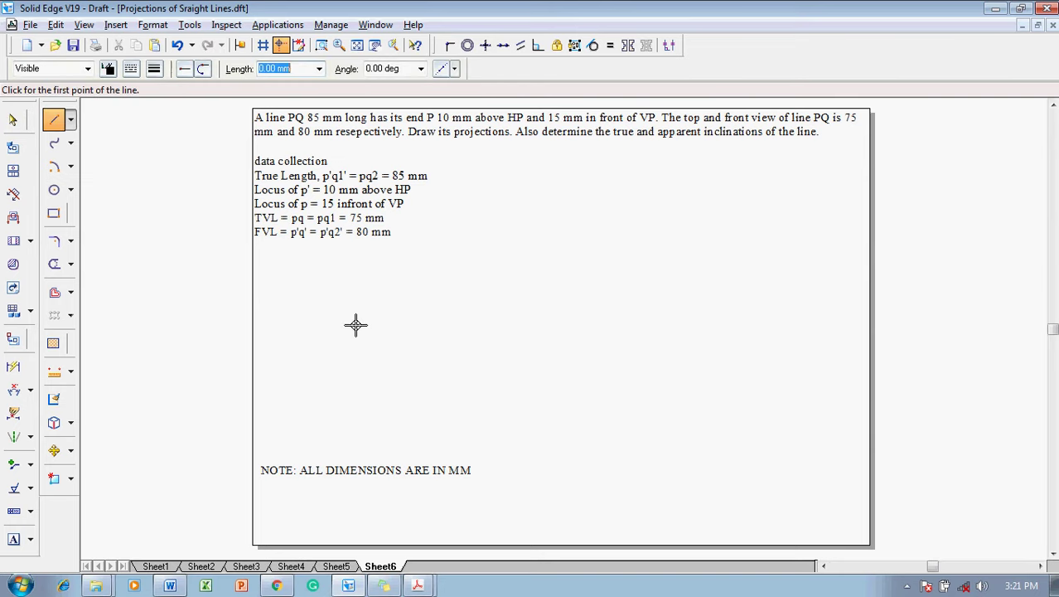
left_click(455, 358)
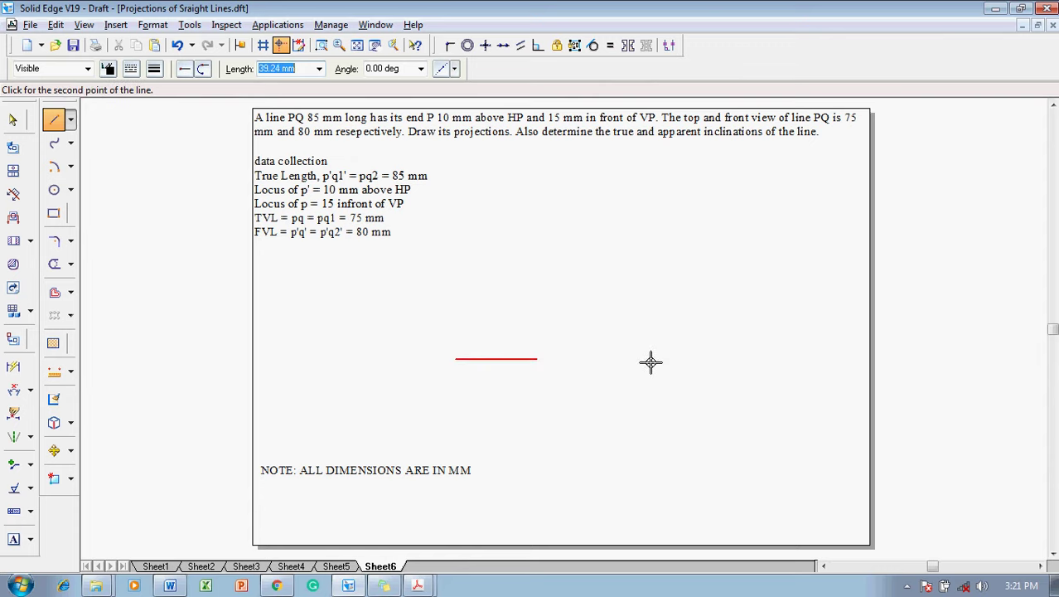
left_click(794, 358)
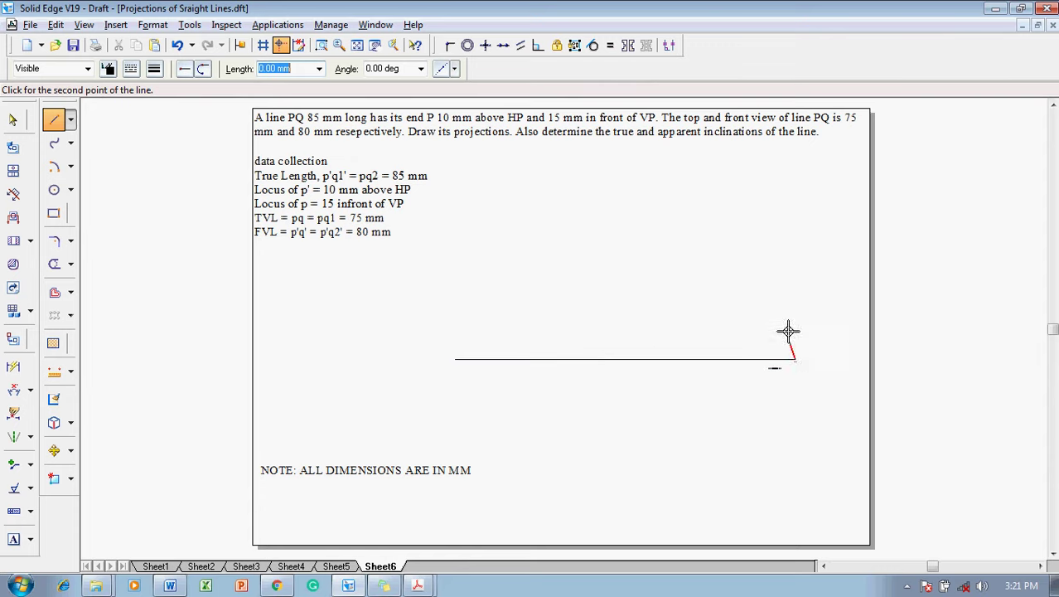
right_click(786, 310)
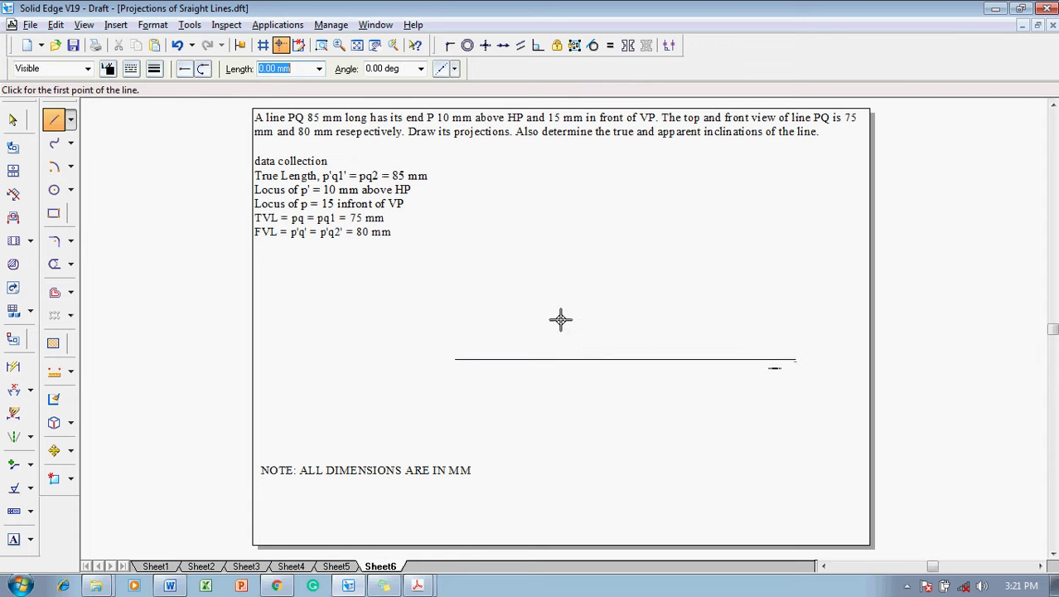
left_click(480, 328)
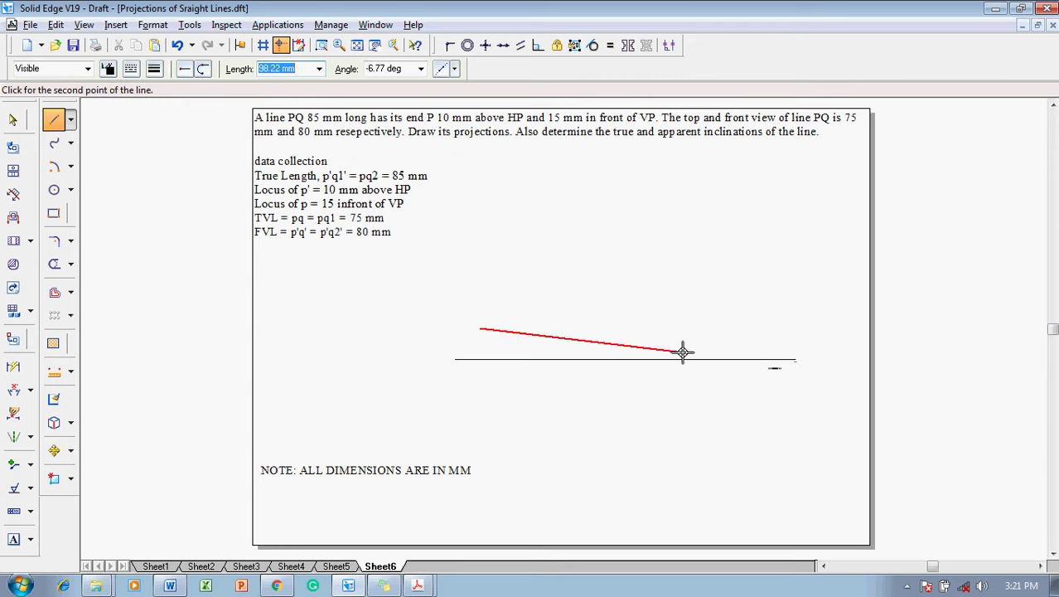
left_click(766, 329)
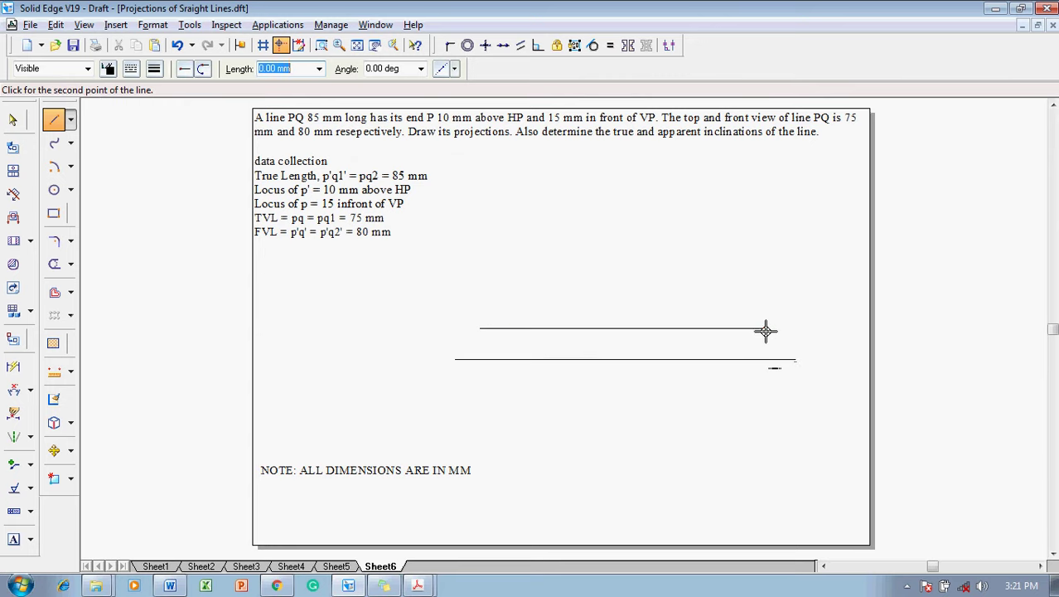
left_click(480, 384)
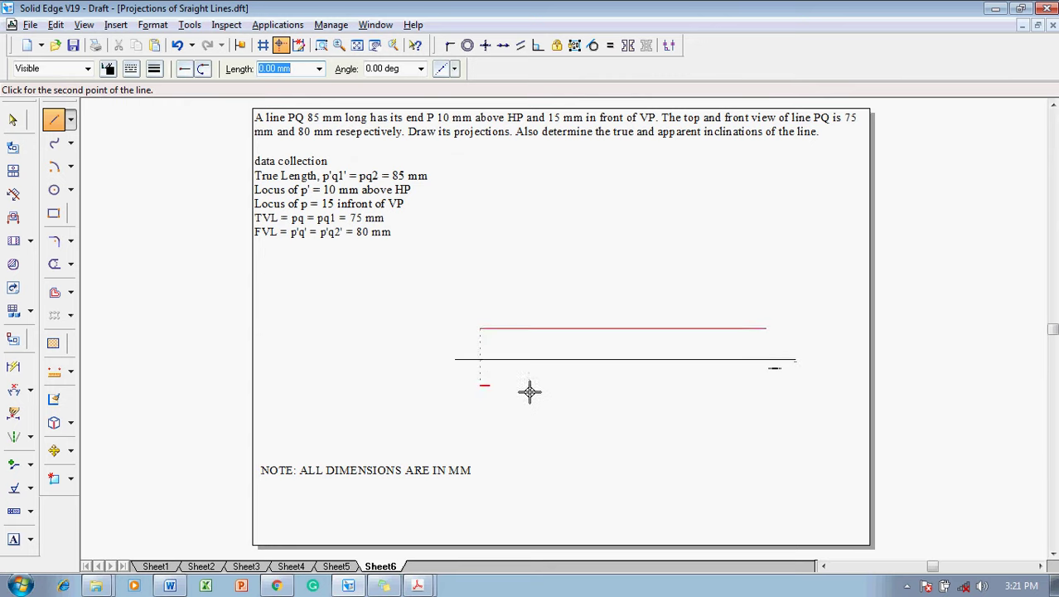
left_click(765, 384)
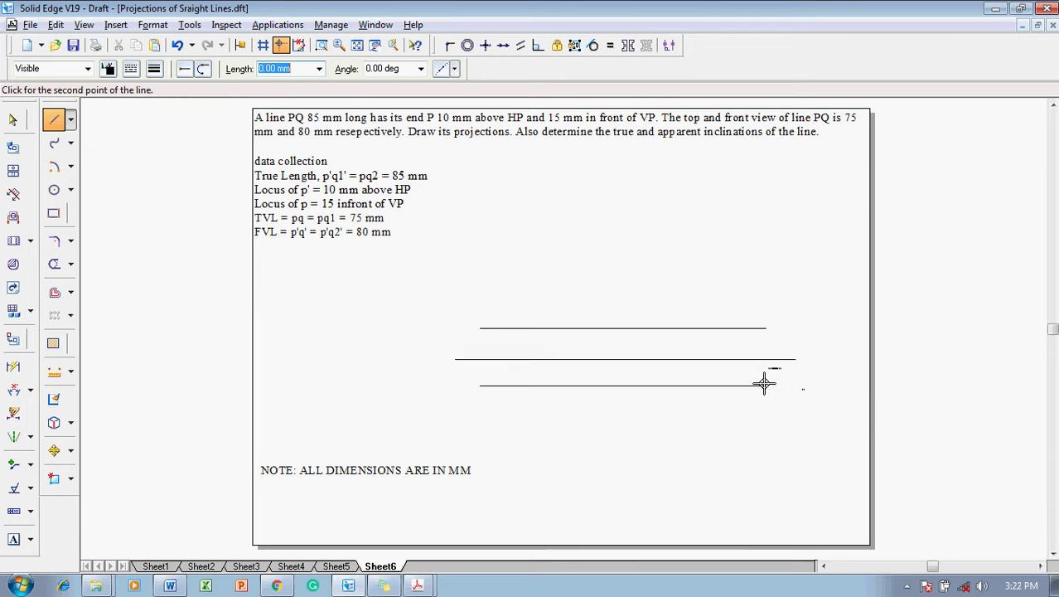
key("Escape")
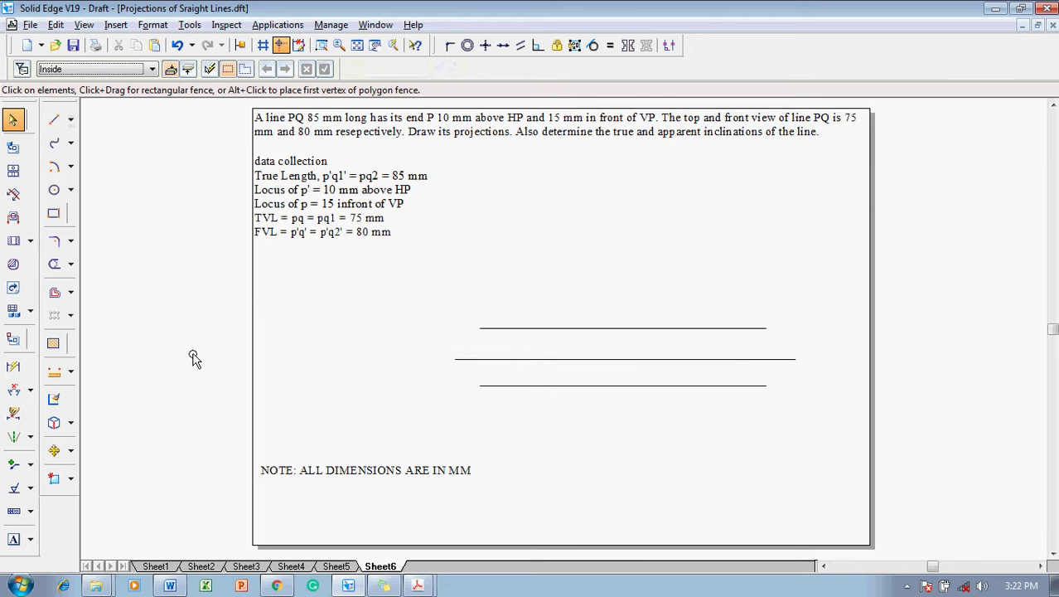
- Dimension the gaps to XY: 10 mm for the top line and 15 mm for the bottom line
left_click(30, 391)
left_click(63, 387)
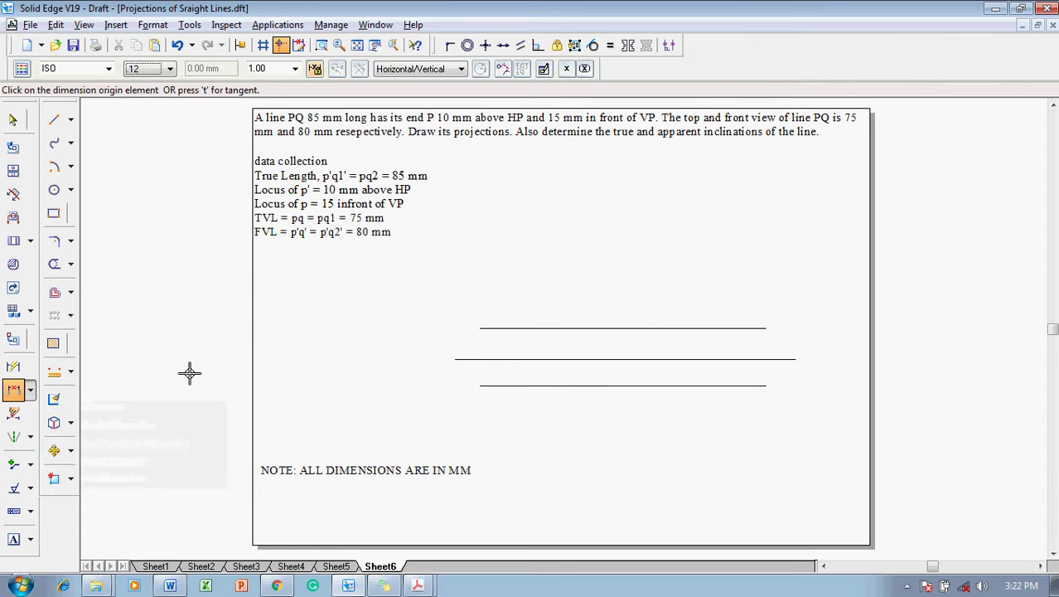
left_click(515, 327)
left_click(512, 359)
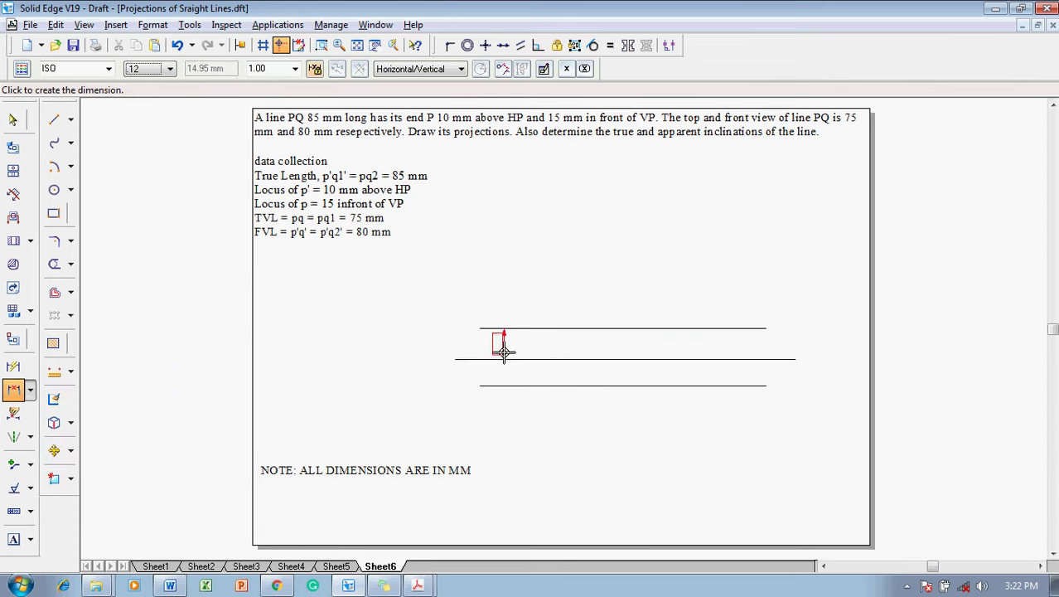
left_click(501, 351)
type("10")
key("Return")
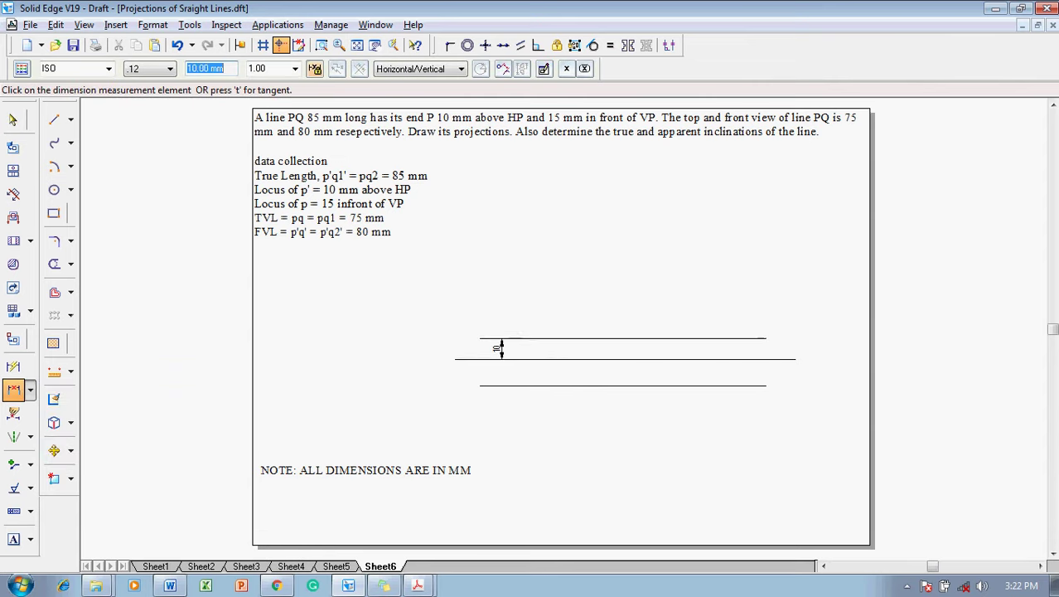
left_click(500, 384)
left_click(497, 373)
type("15")
key("Return")
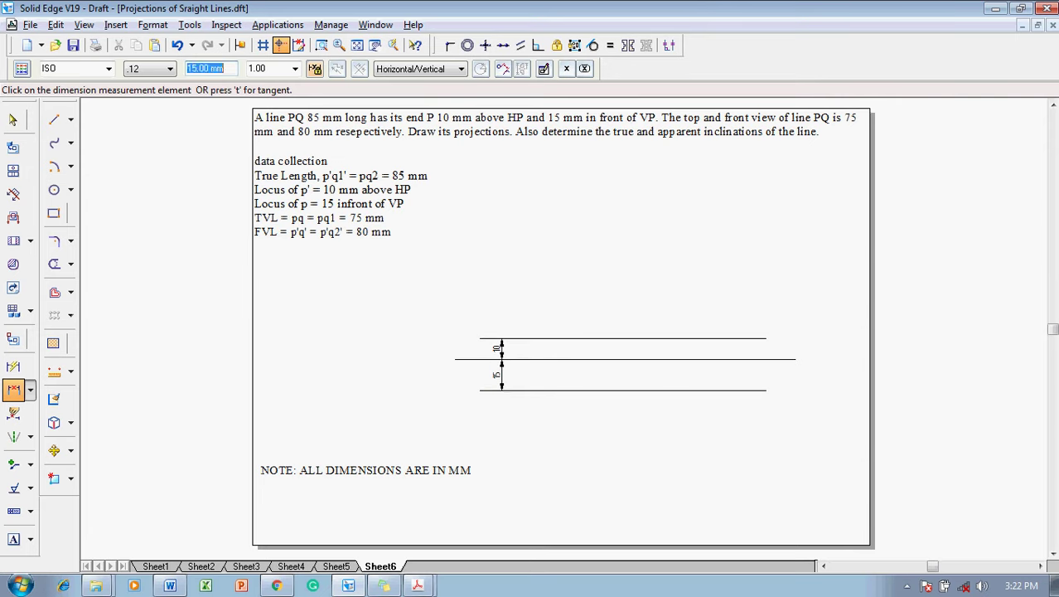
key("Escape")
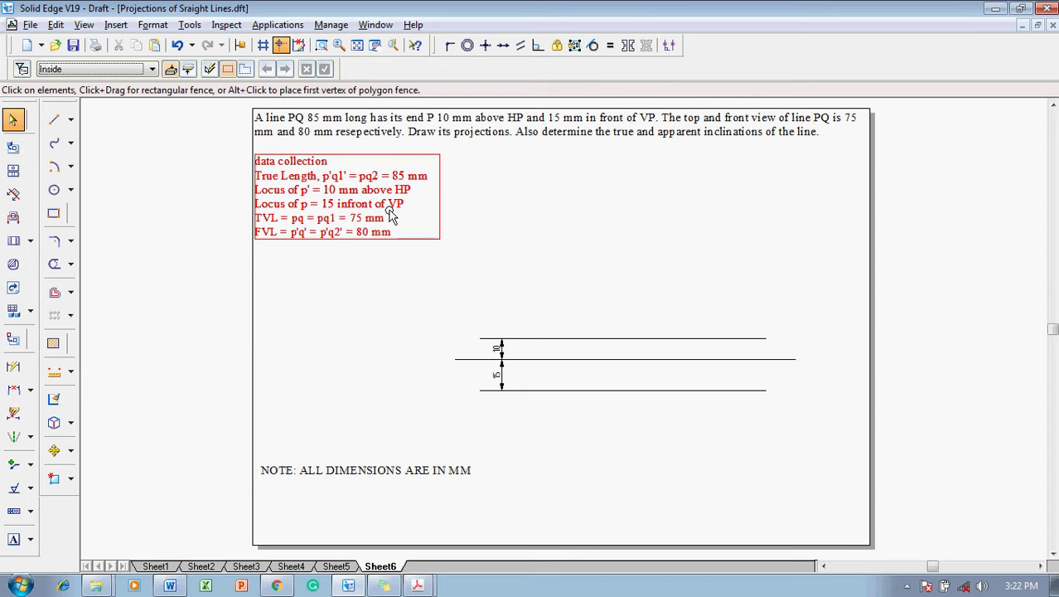
- Draw a vertical projector from the top line down to the bottom line
left_click(54, 121)
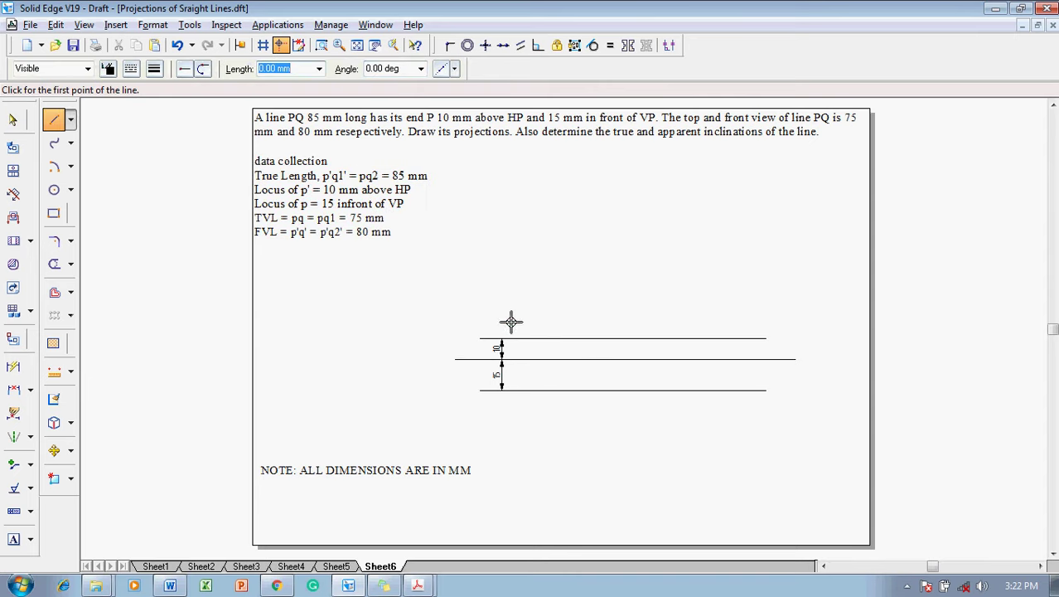
left_click(533, 339)
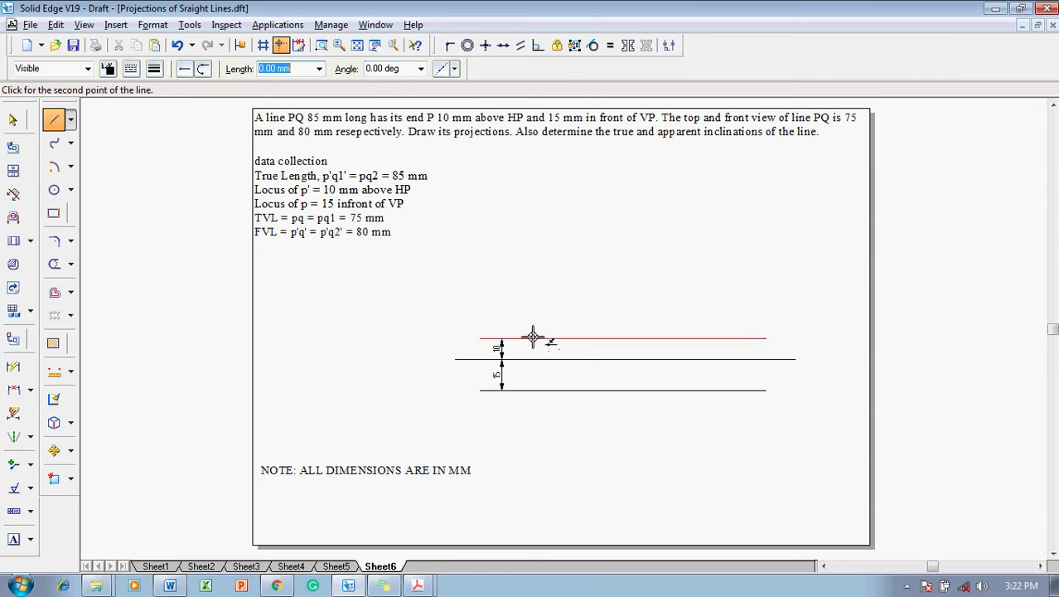
left_click(547, 401)
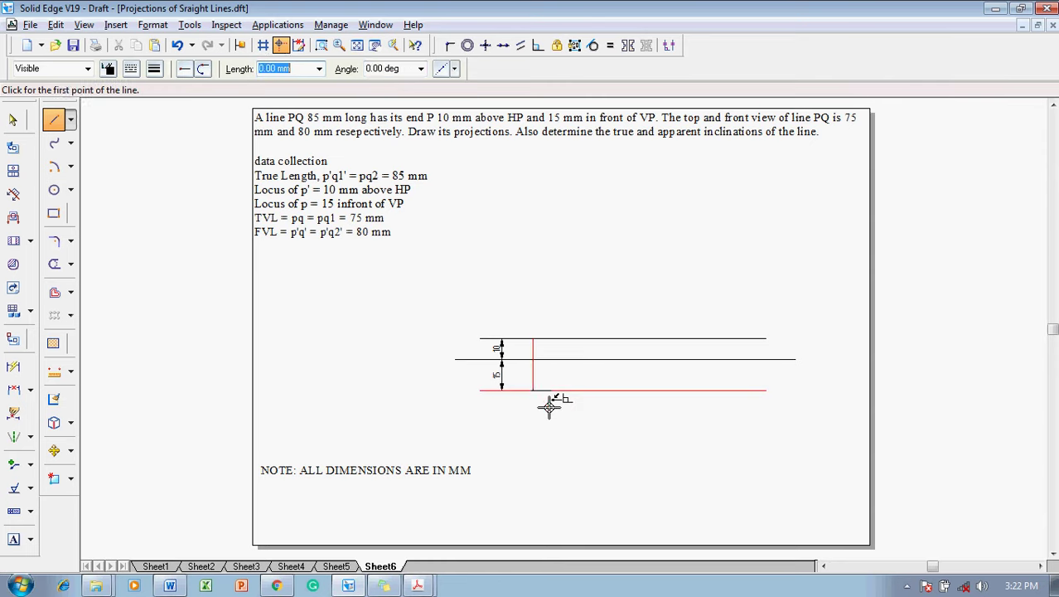
key("Escape")
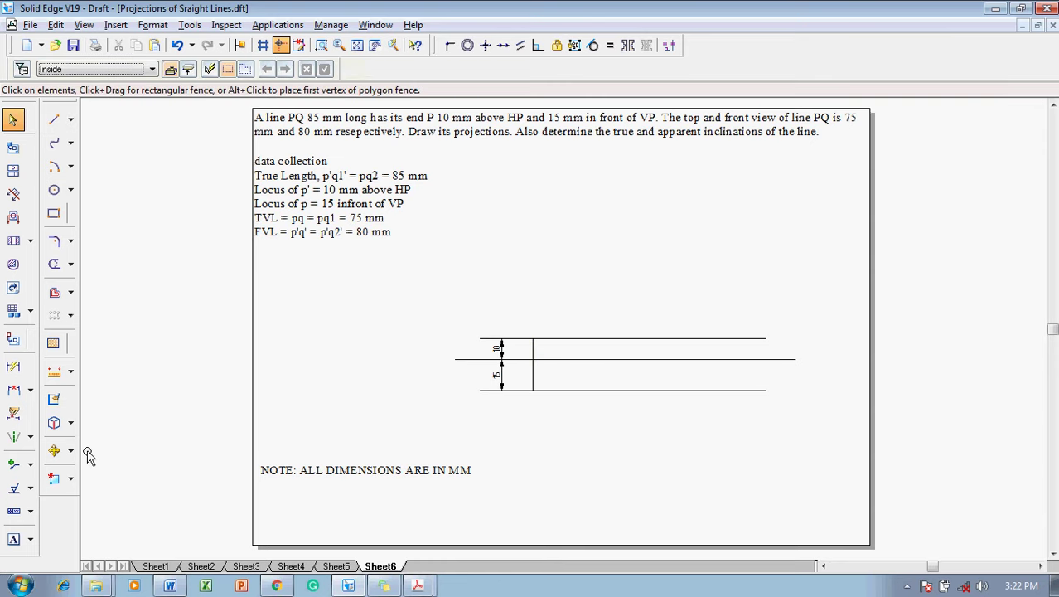
- Label the projector ends p' above the top line and p below the bottom line
left_click(14, 549)
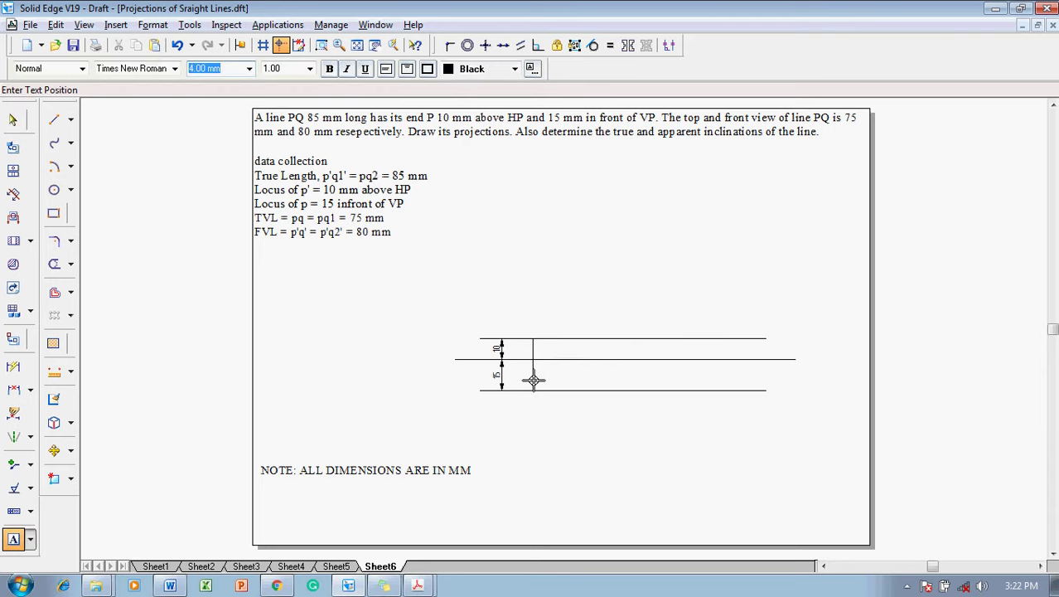
left_click(523, 322)
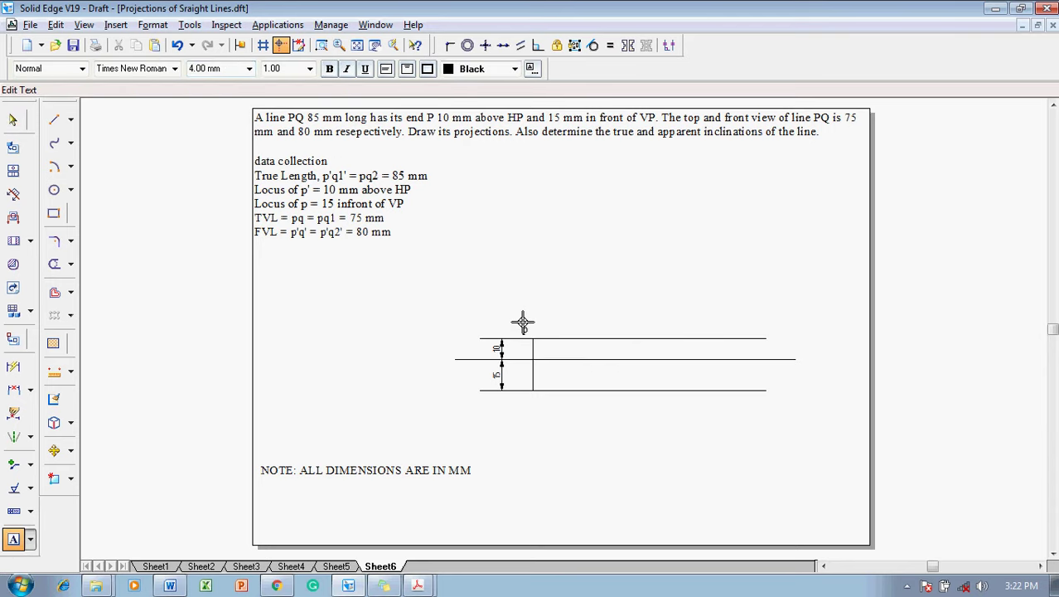
type("p")
key("Escape")
left_click_drag(531, 400, 532, 416)
left_click(546, 426)
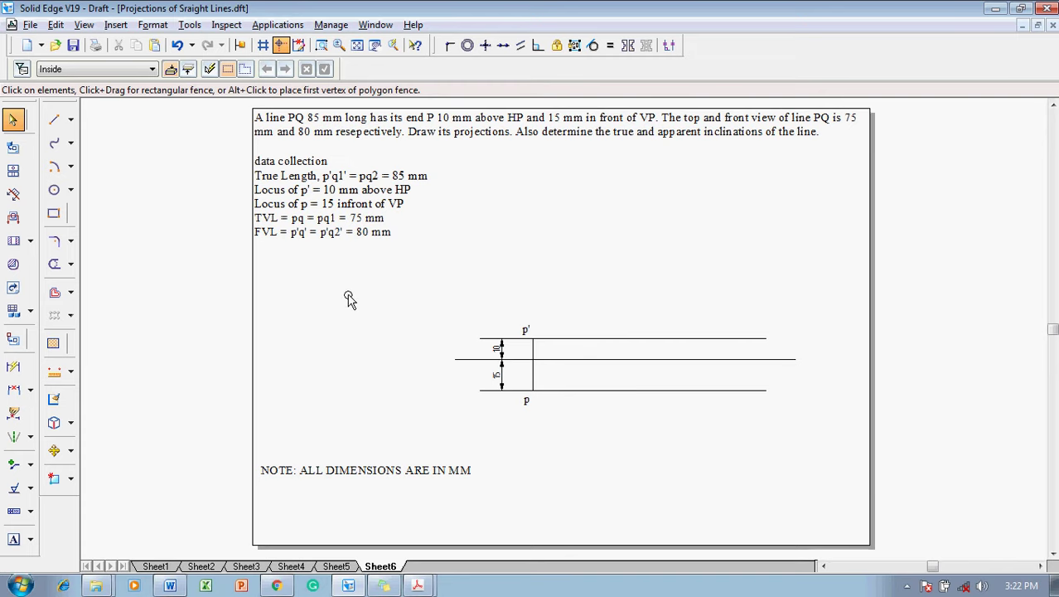
- Draw a 0.13 mm-wide 75 mm radius arc centred at p, cutting the p line
left_click(55, 167)
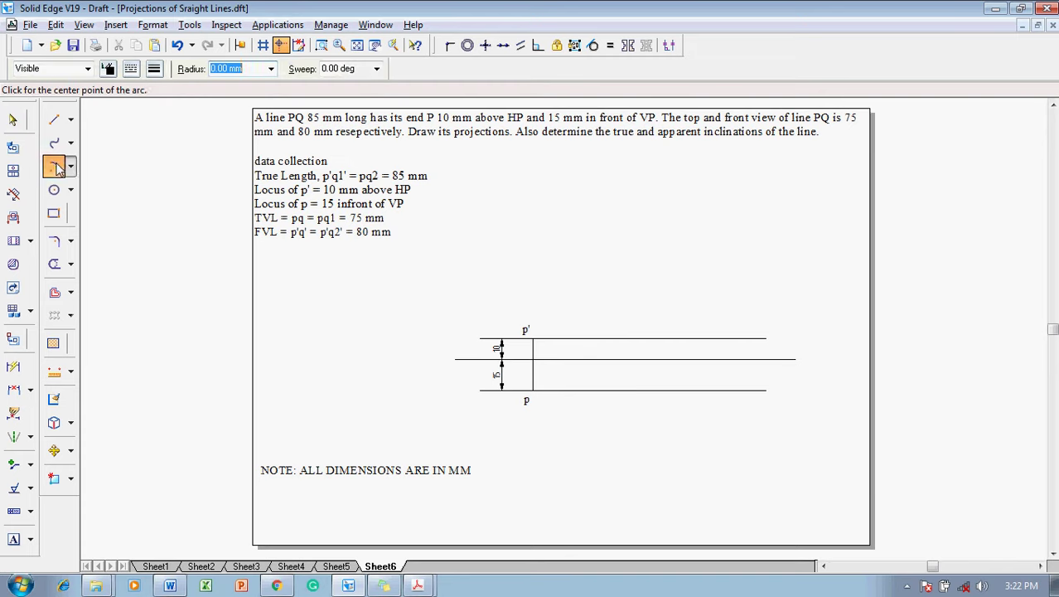
left_click(154, 68)
left_click(168, 88)
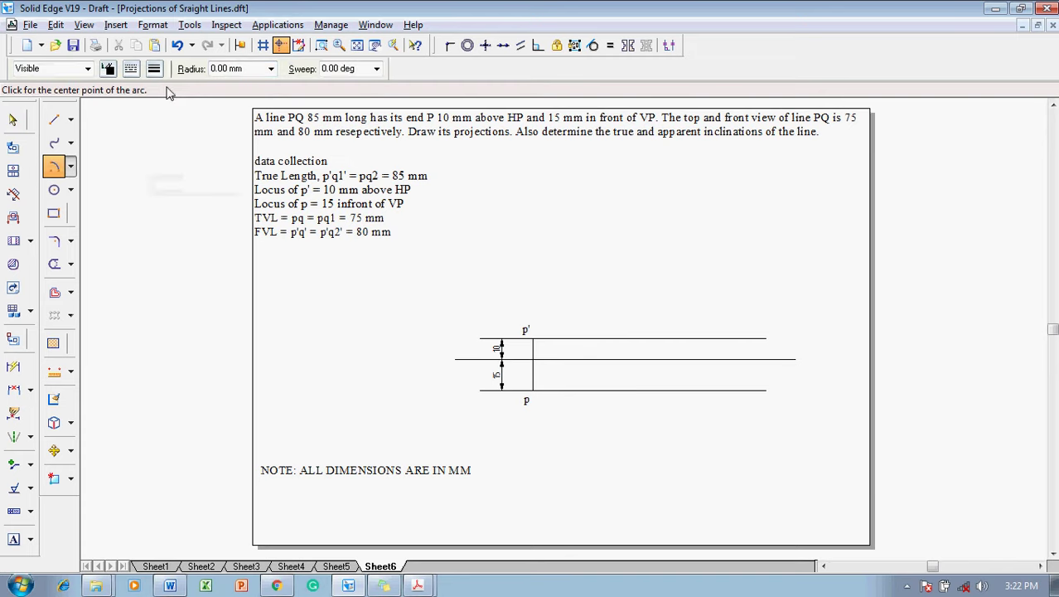
left_click(533, 389)
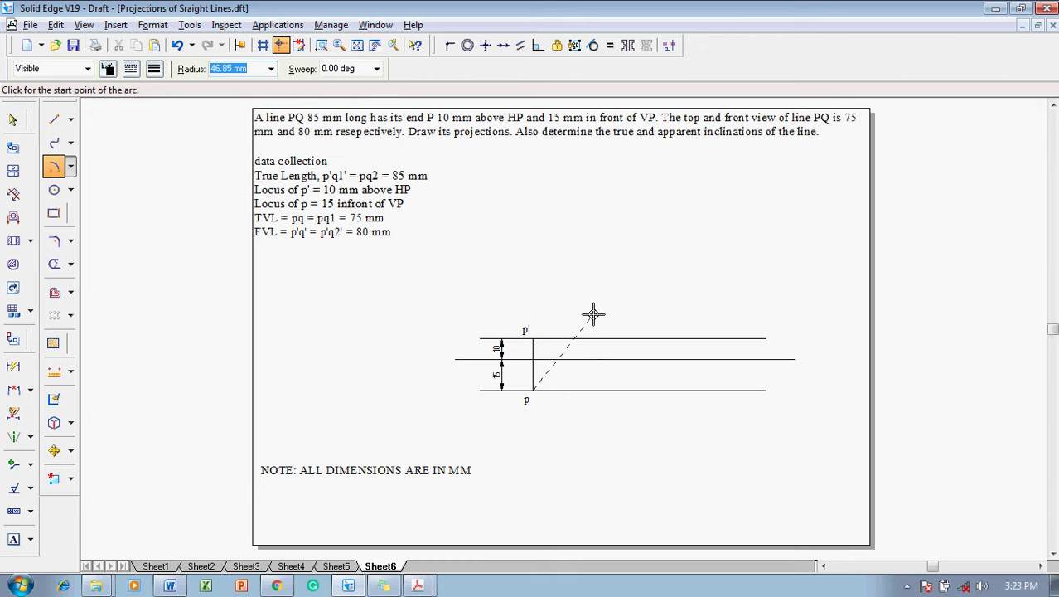
type("75")
key("Tab")
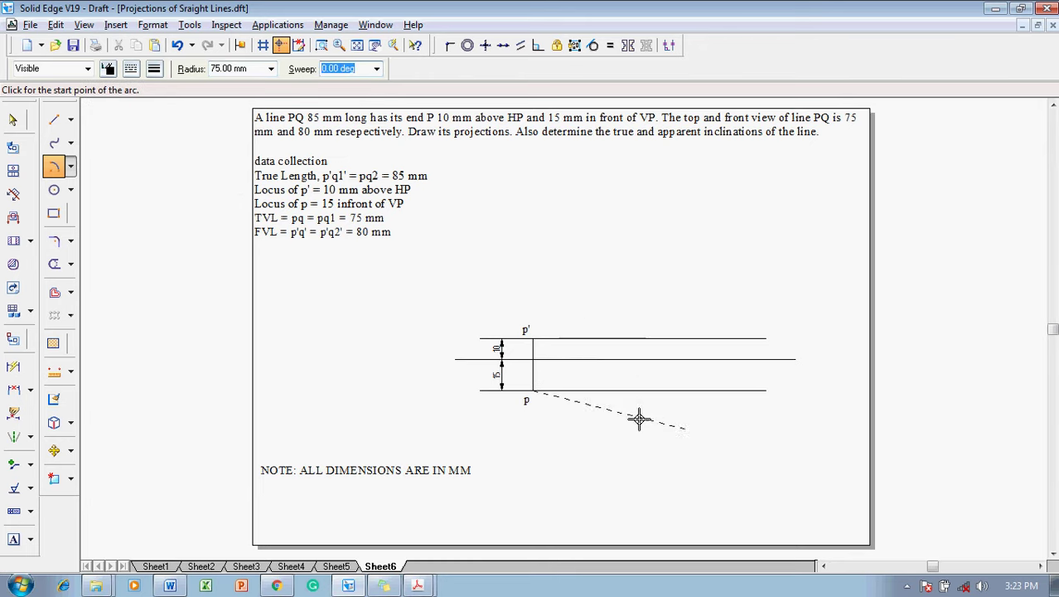
left_click(673, 389)
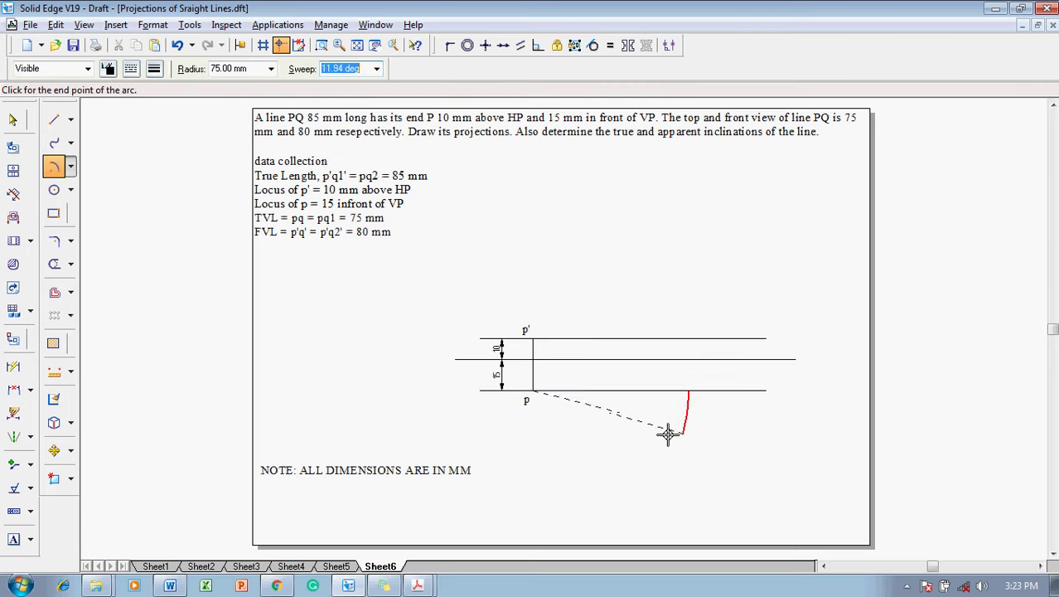
left_click(627, 495)
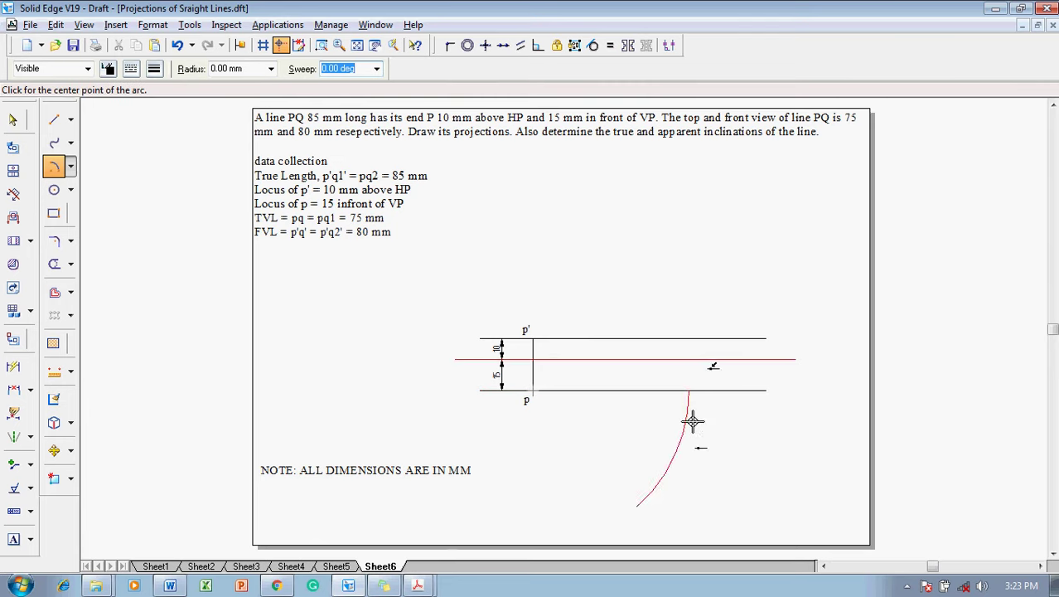
key("Escape")
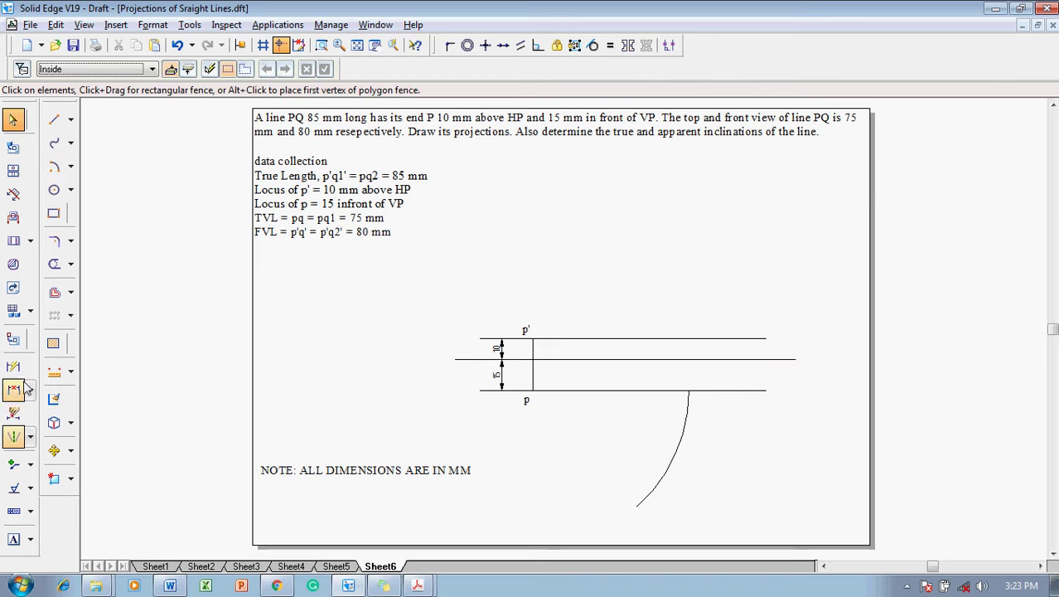
- Draw an 80 mm radius arc centred at p' that cuts the p' line
left_click(54, 167)
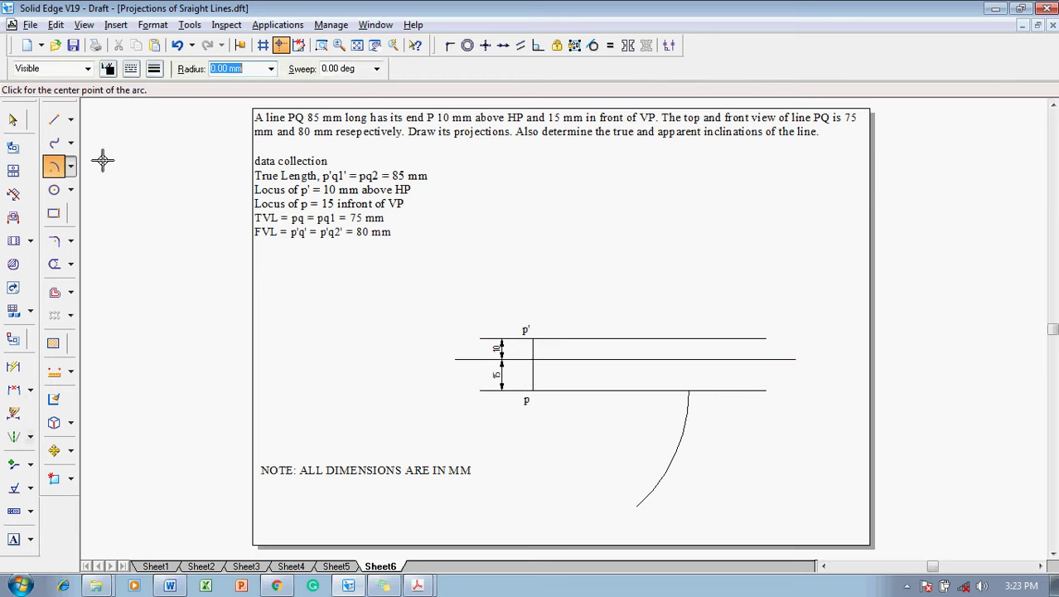
left_click(531, 339)
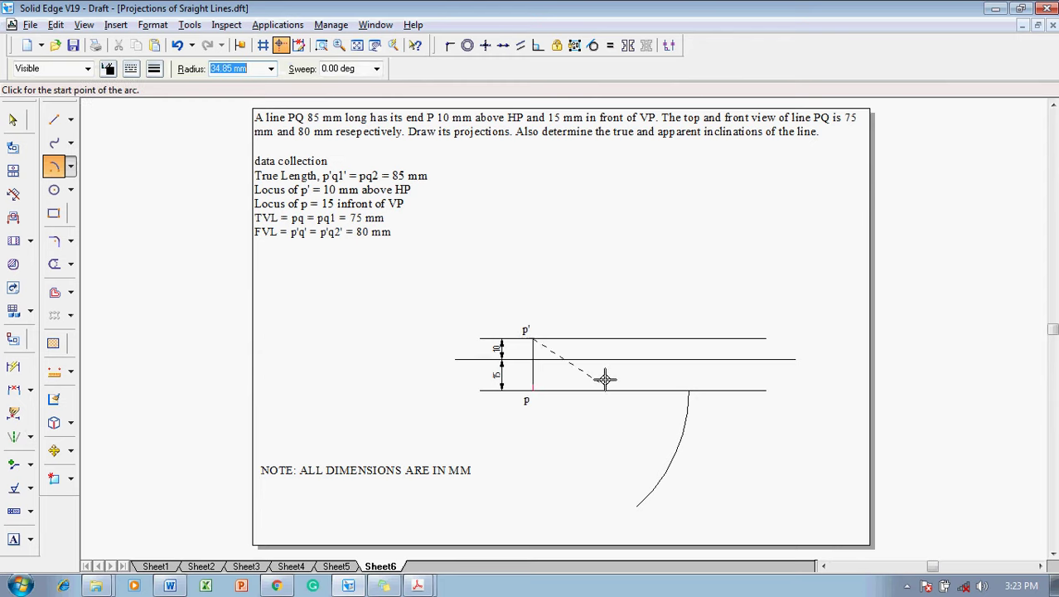
type("8")
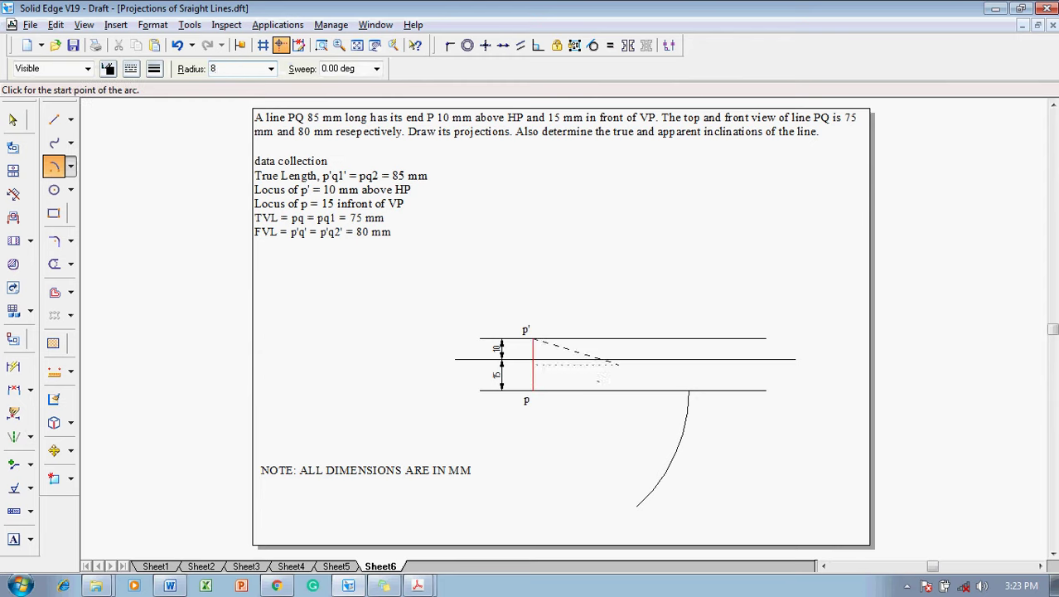
type("0")
key("Tab")
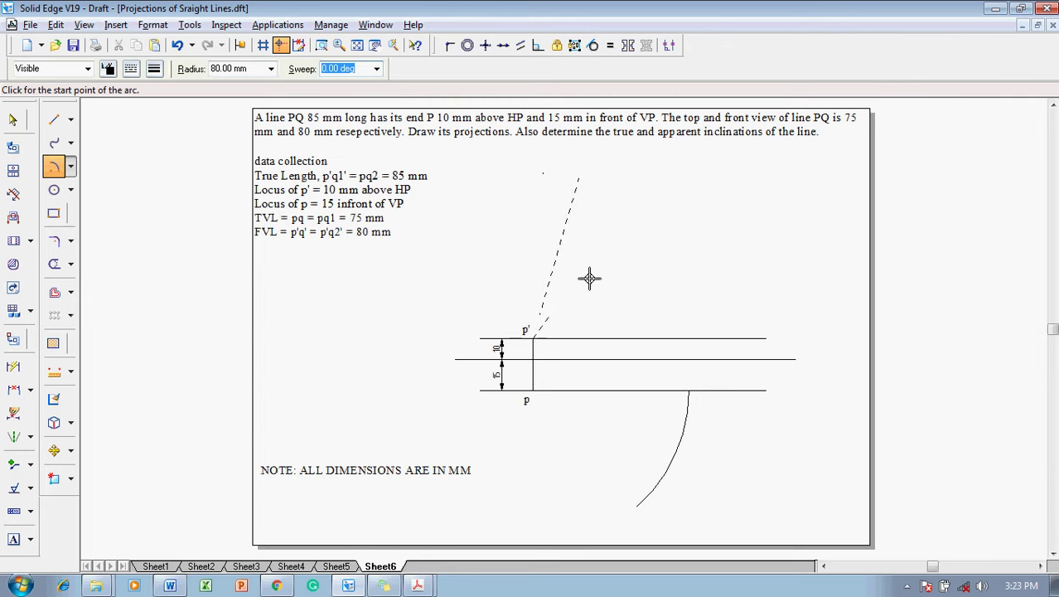
left_click(696, 337)
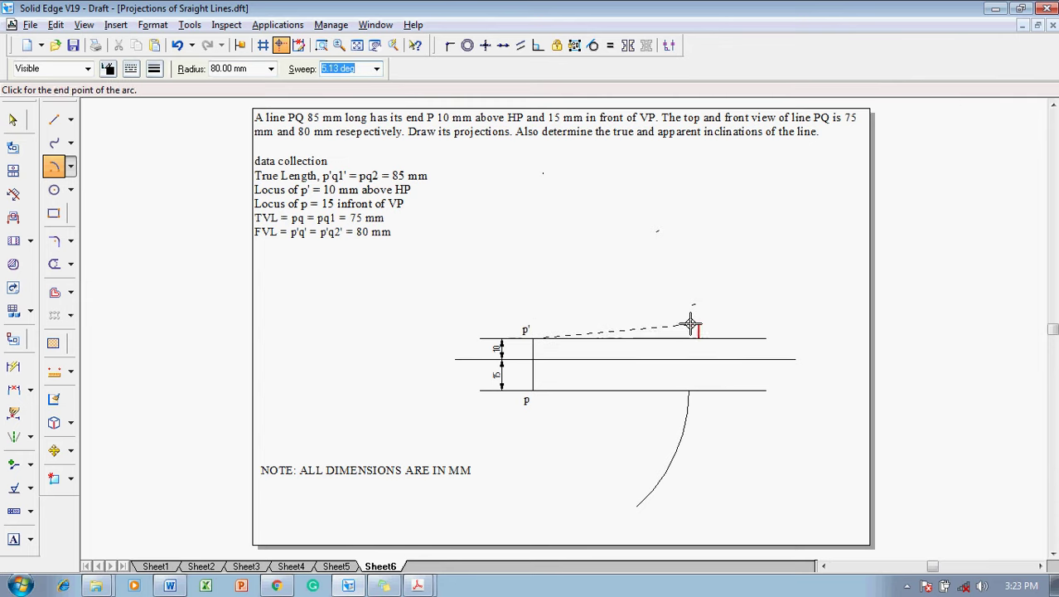
left_click(610, 223)
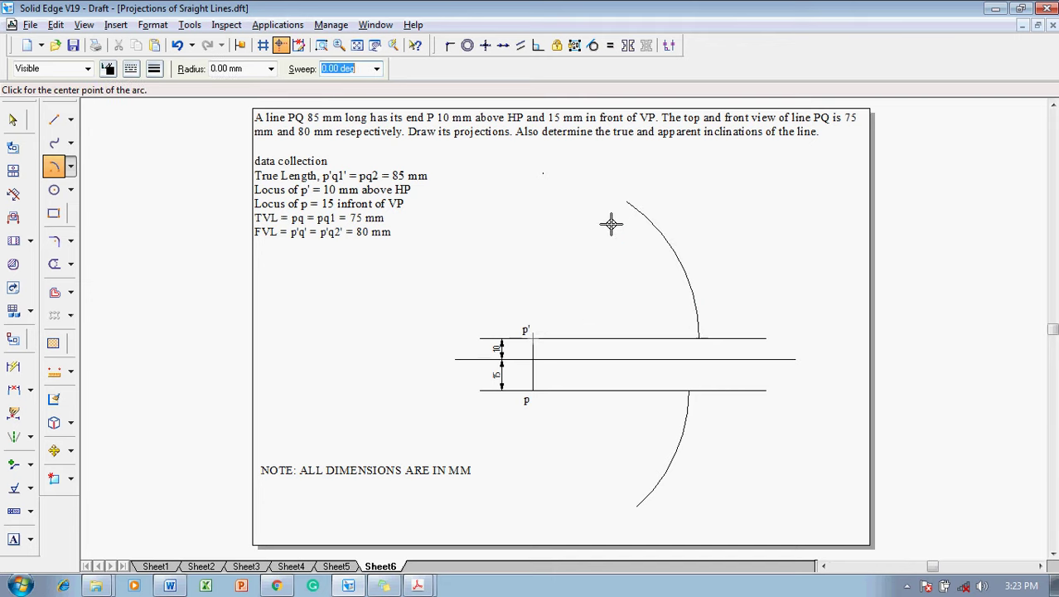
left_click(648, 232)
key("Escape")
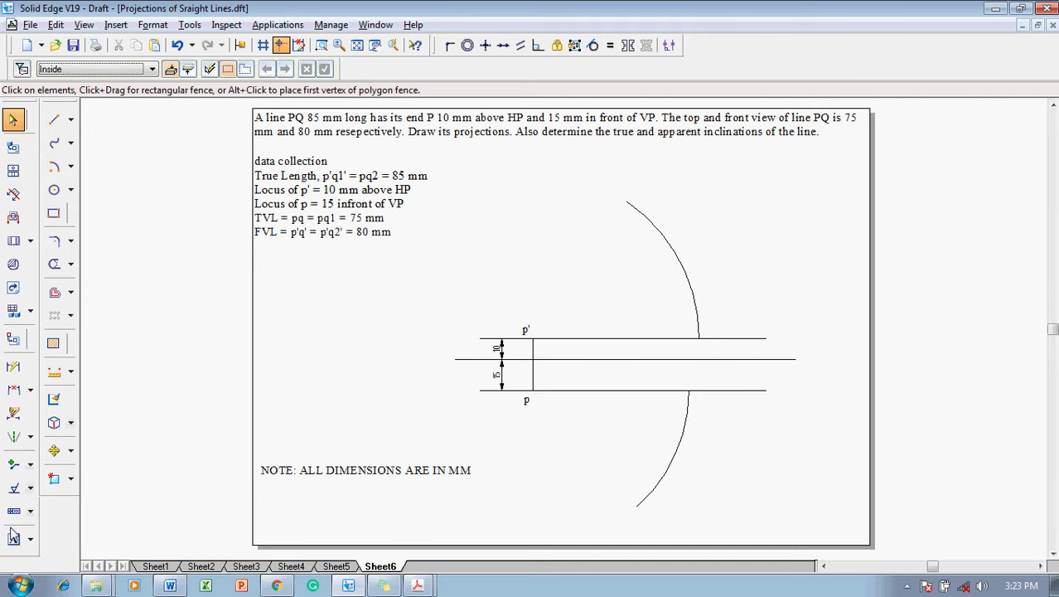
- Place text labels q1 at the lower arc crossing and q2' at the upper one
left_click(13, 537)
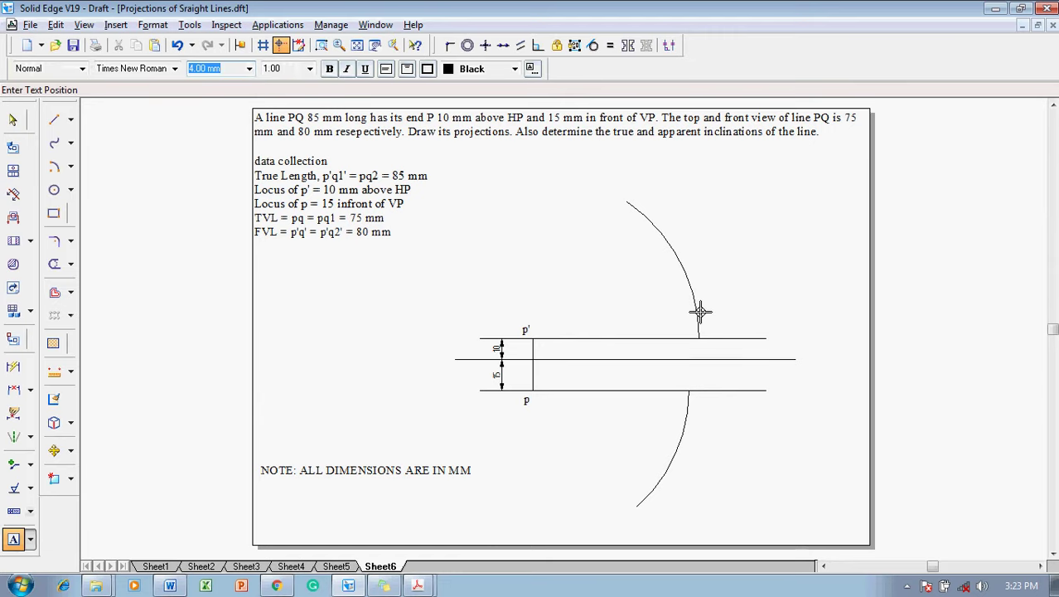
left_click(693, 400)
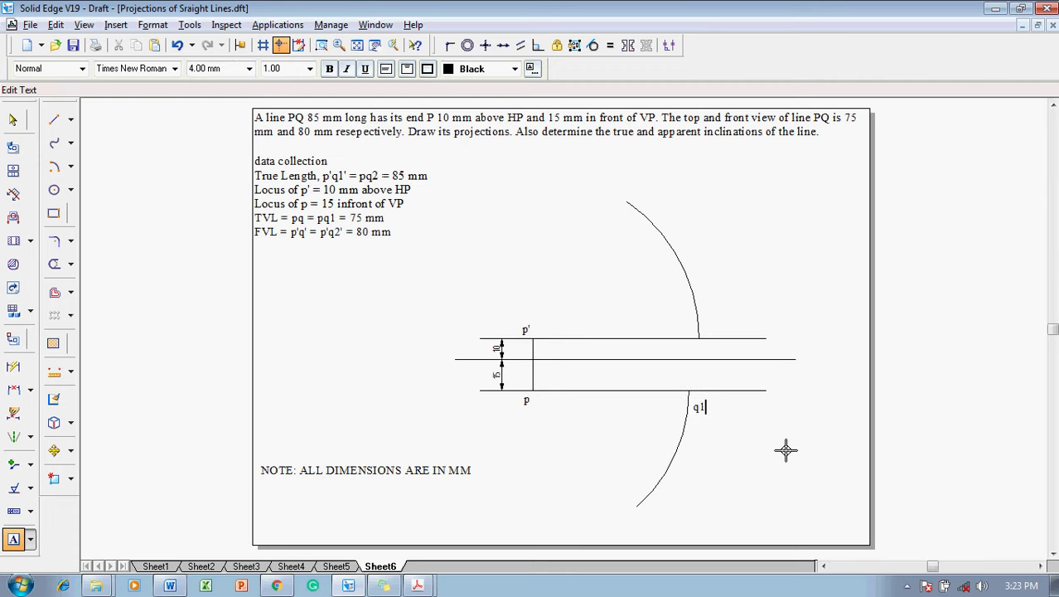
left_click(700, 319)
type("'")
key("Escape")
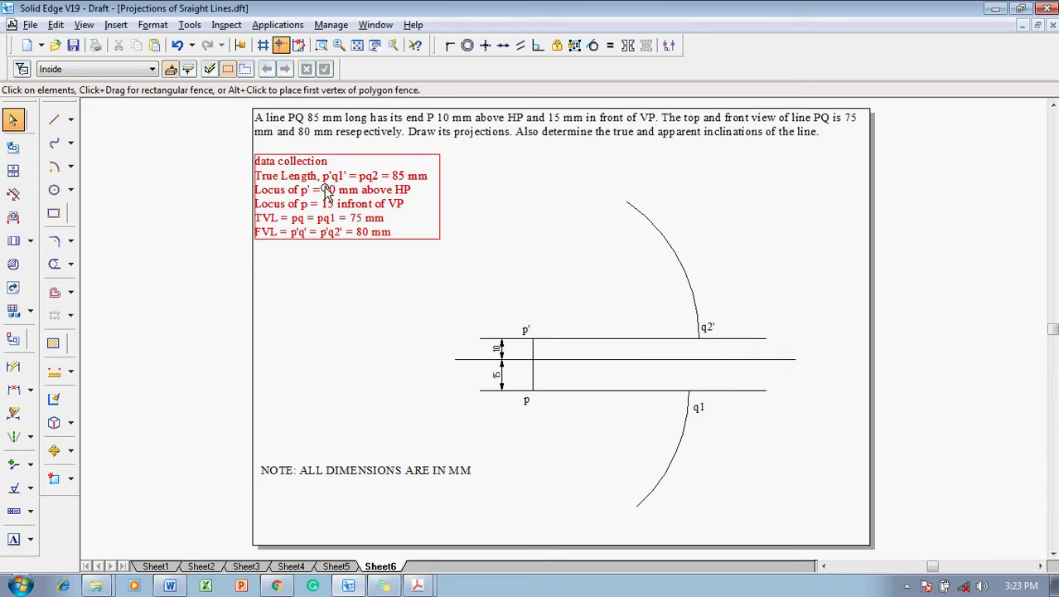
- Draw a long vertical projector through q1 and q2', then shift the q1 label to its left
left_click(54, 120)
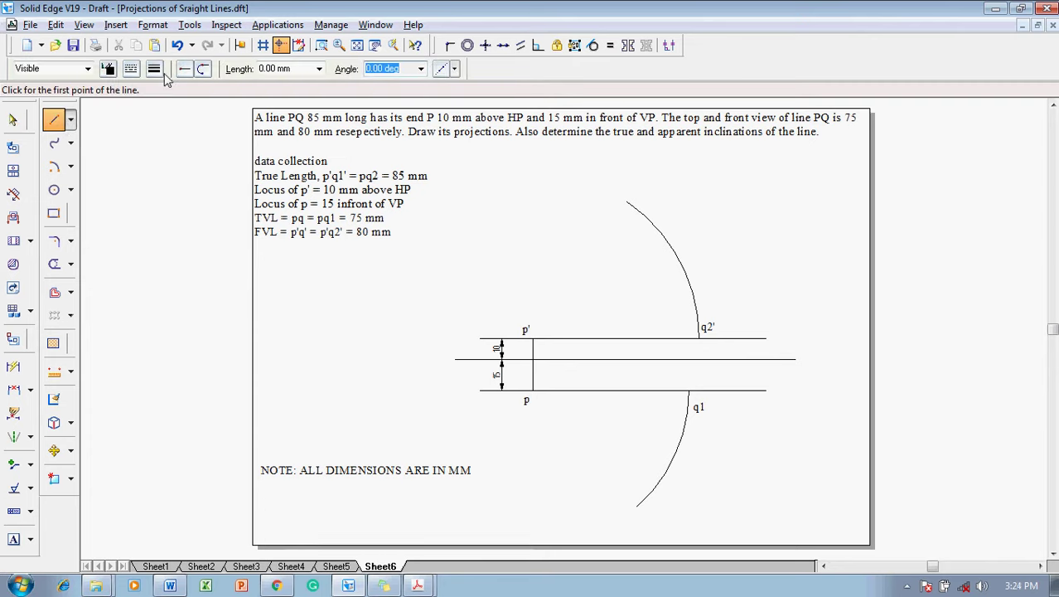
left_click(155, 69)
left_click(176, 100)
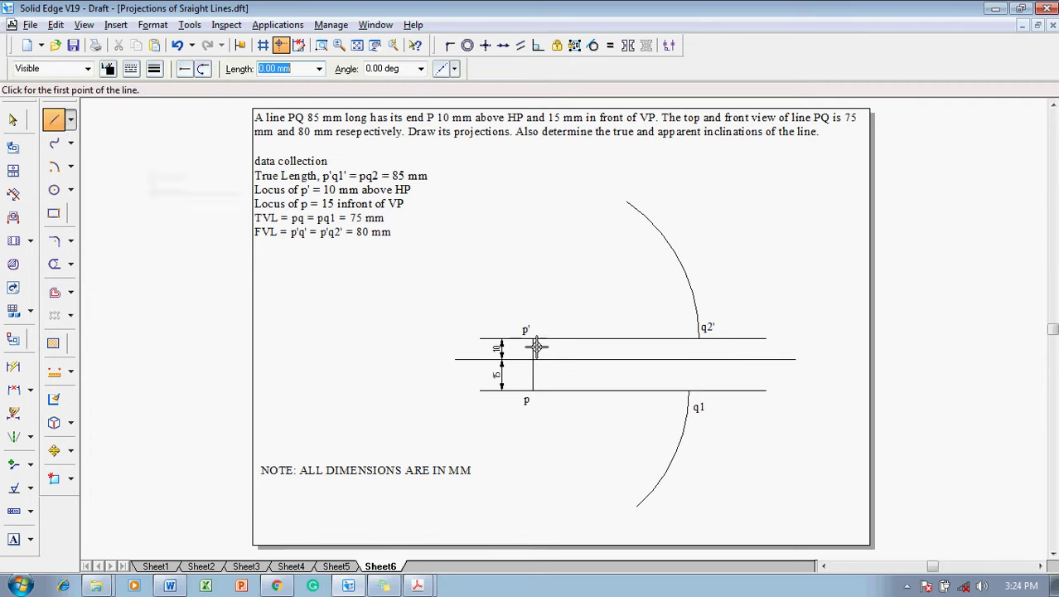
left_click(689, 389)
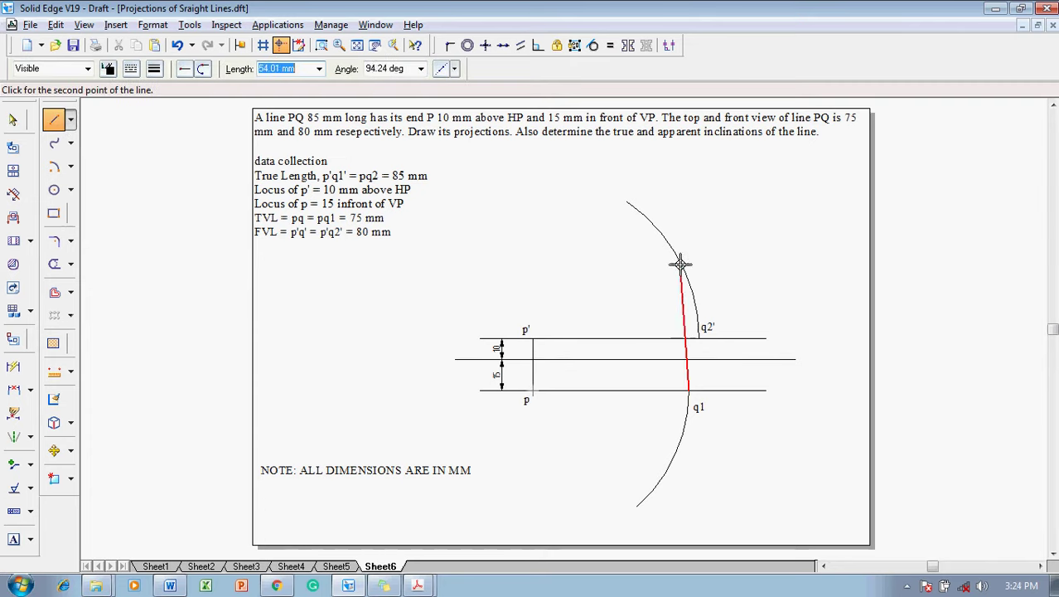
left_click(689, 202)
left_click(701, 354)
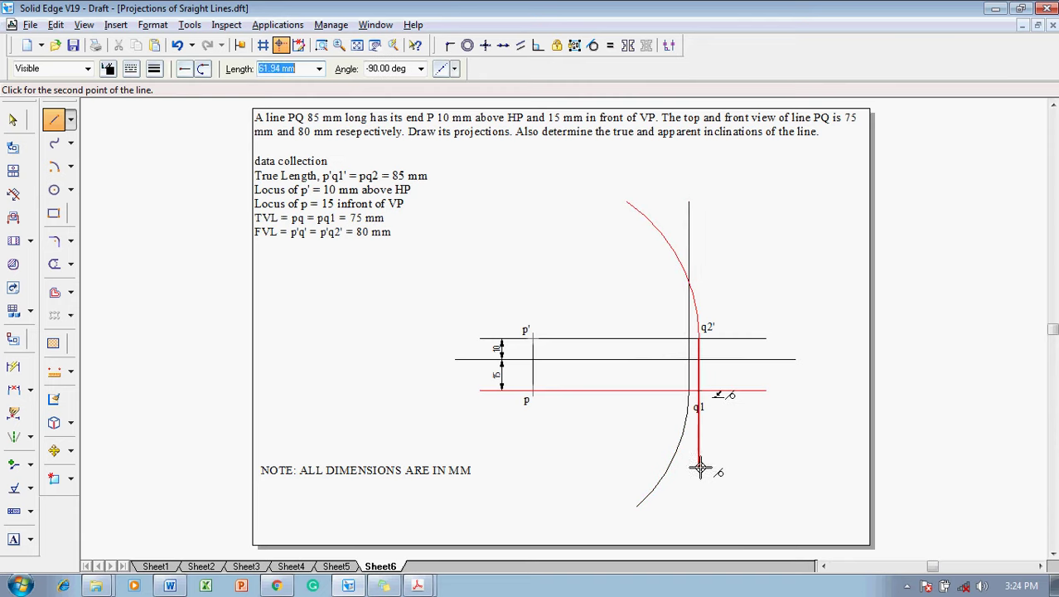
left_click(701, 495)
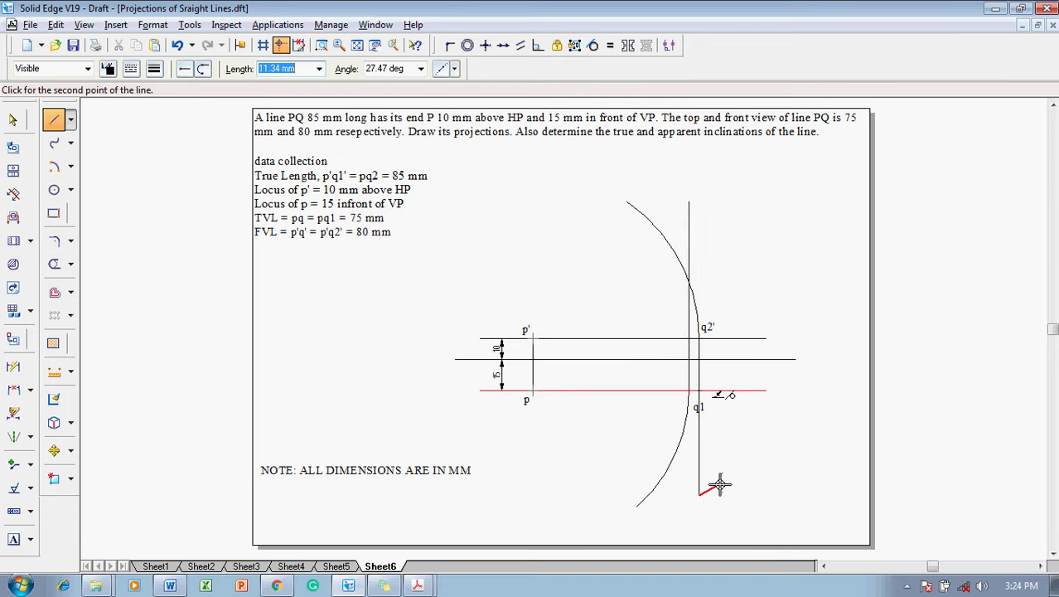
key("Escape")
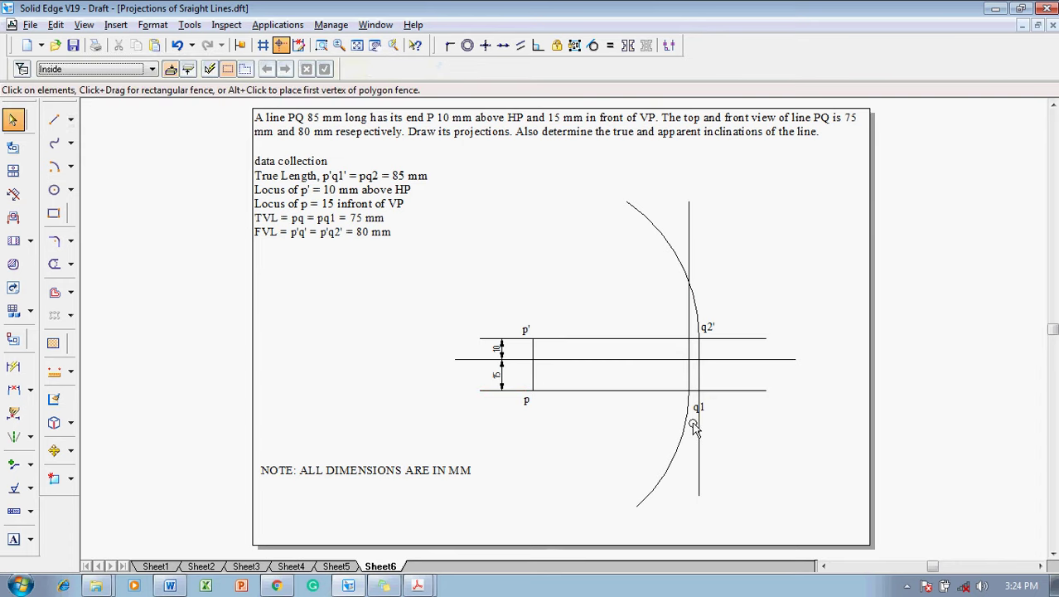
left_click_drag(694, 419, 673, 414)
left_click(752, 439)
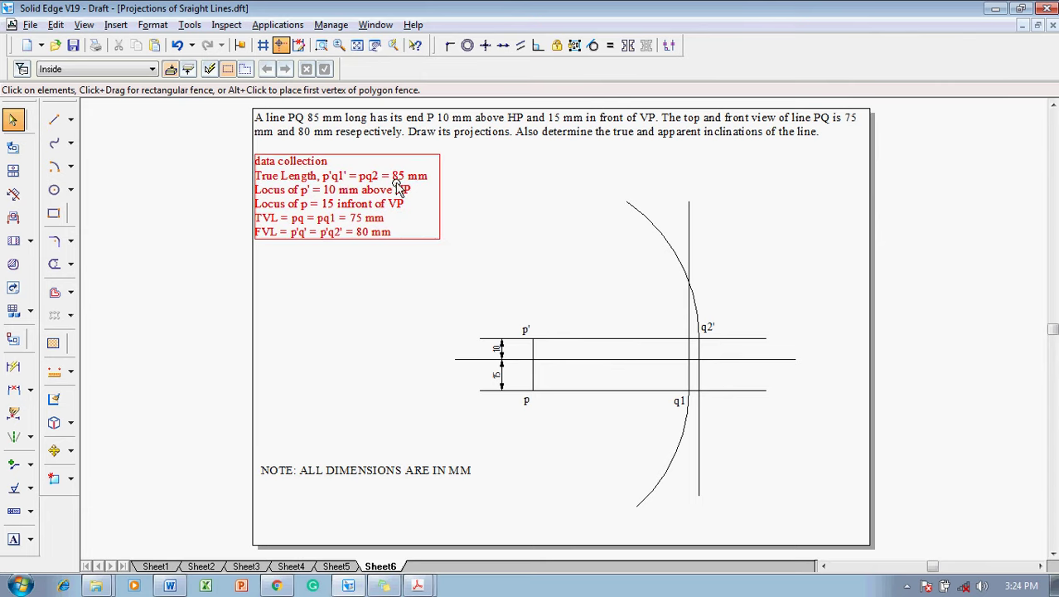
- Swing a short 85 mm radius arc about p' across the vertical projector above q2'
left_click(55, 165)
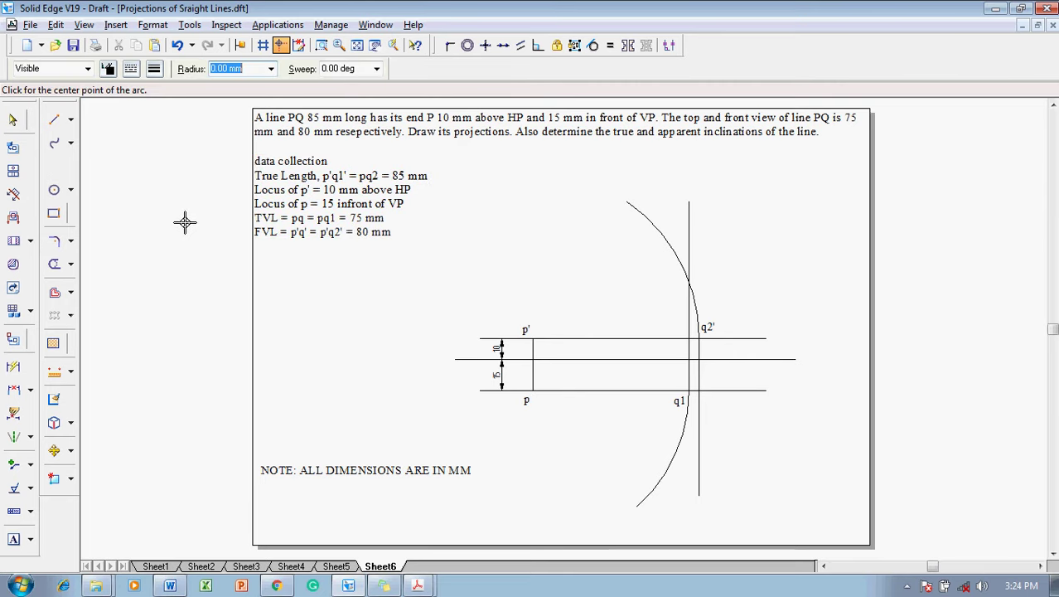
type("85")
key("Tab")
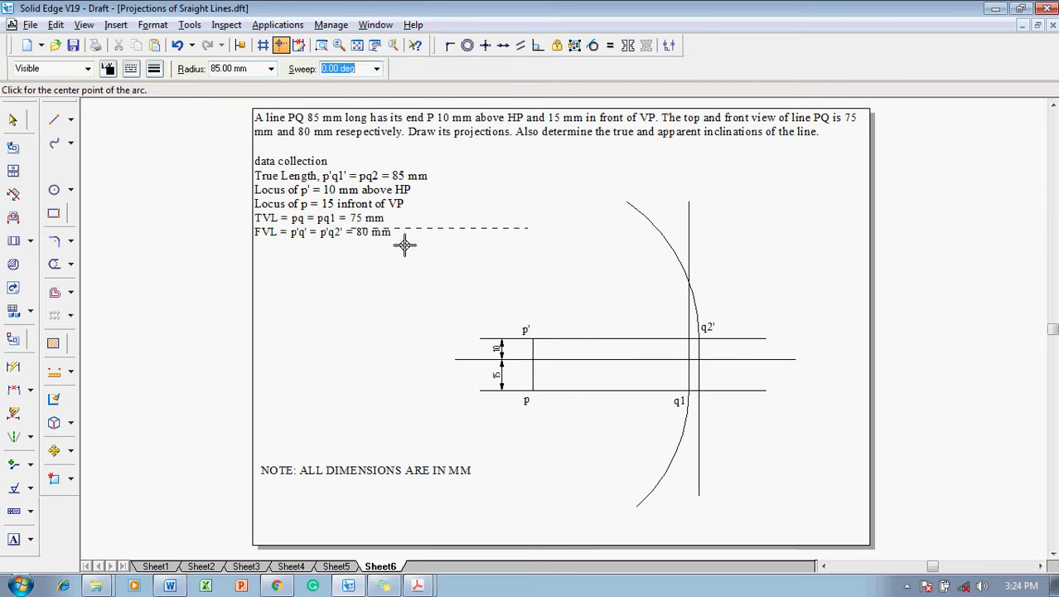
left_click(531, 337)
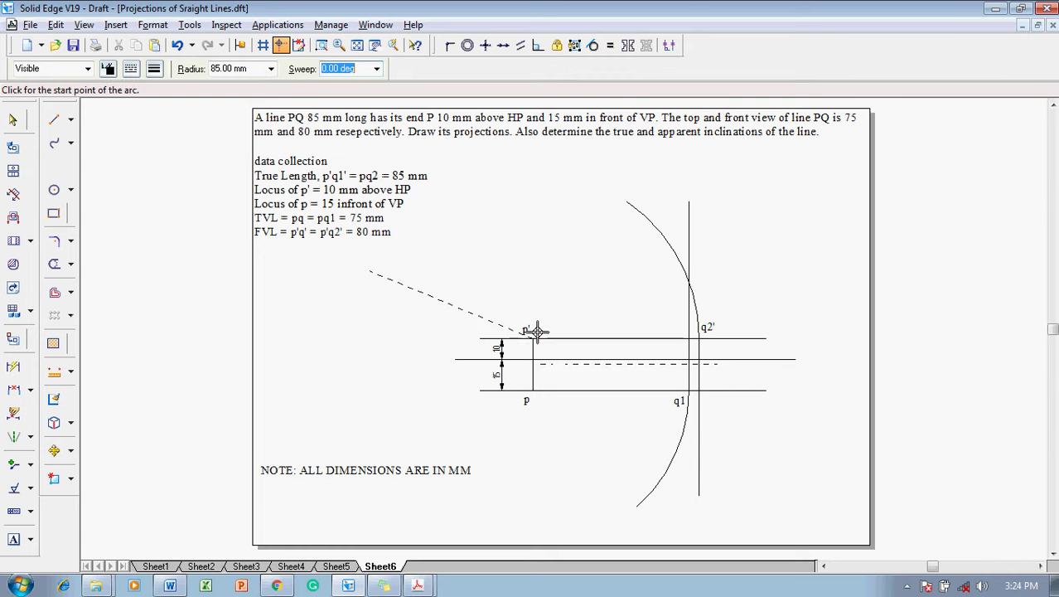
left_click(689, 251)
left_click(670, 226)
key("Escape")
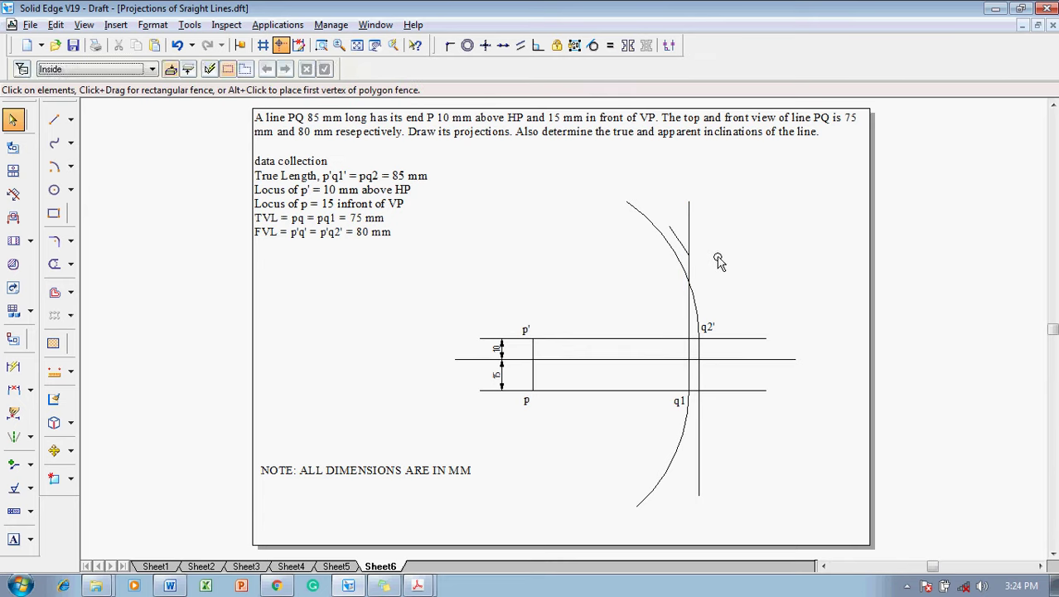
left_click(682, 246)
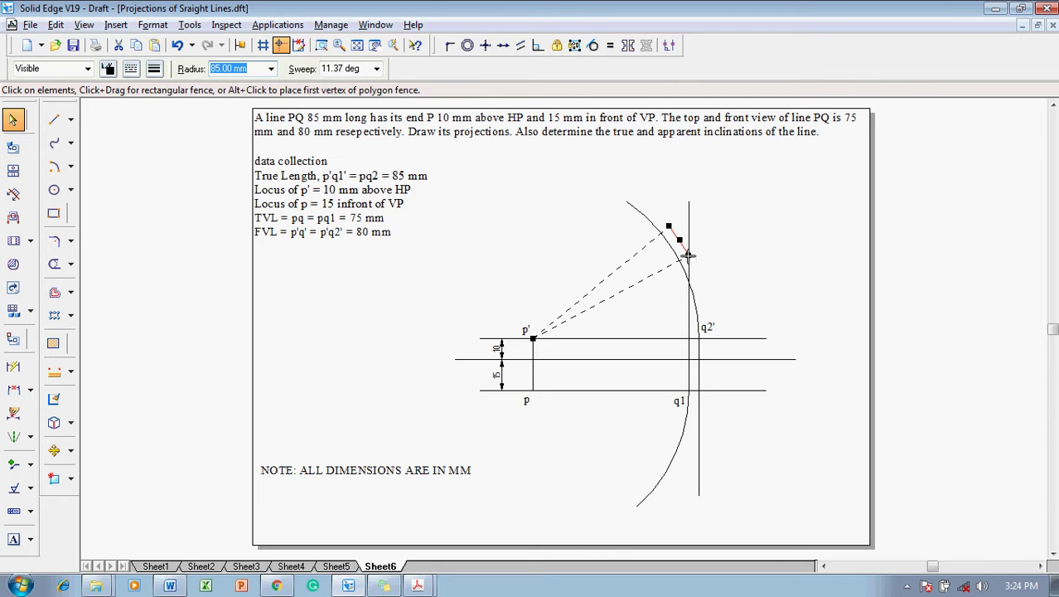
key("Escape")
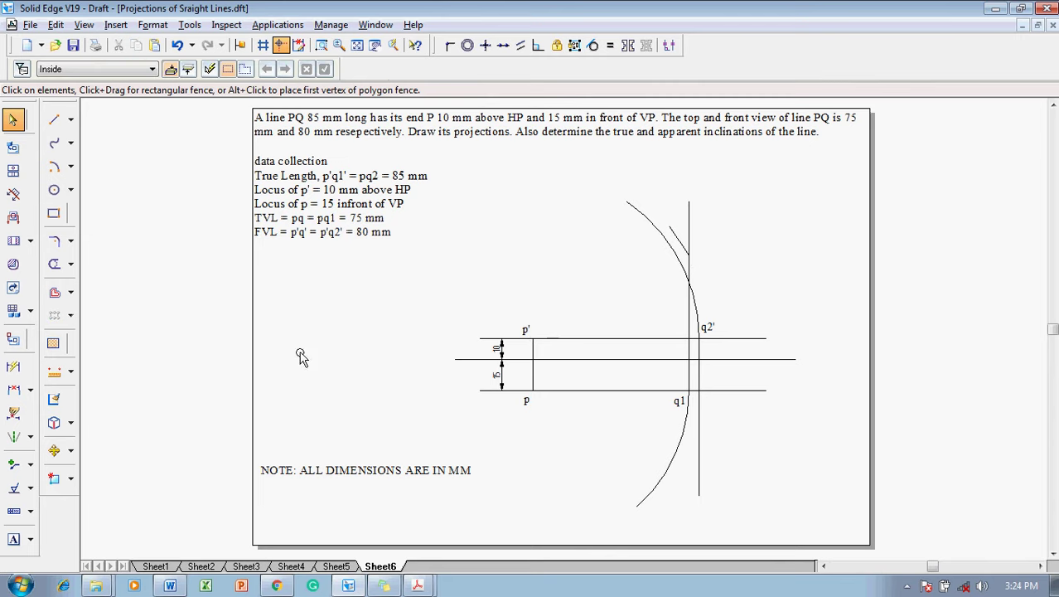
- Label the short arc's crossing with the vertical projector as q1'
left_click(13, 539)
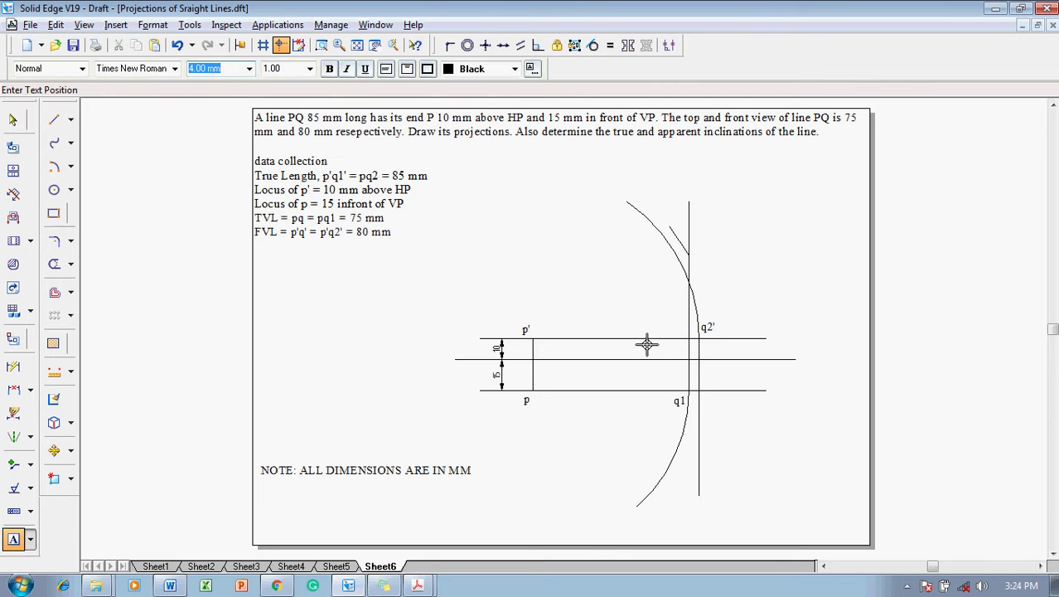
left_click(694, 238)
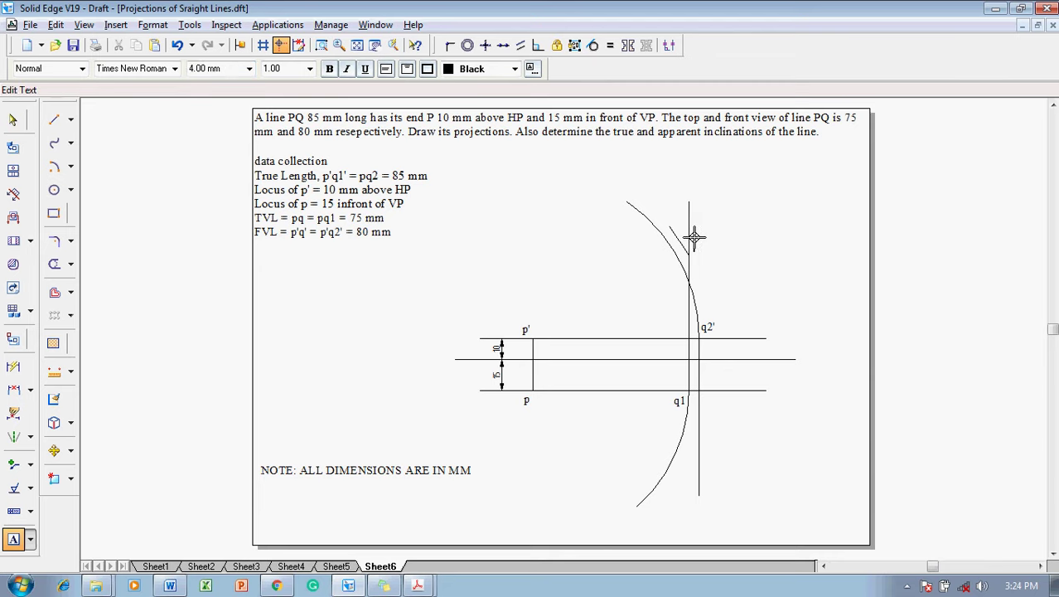
key("Escape")
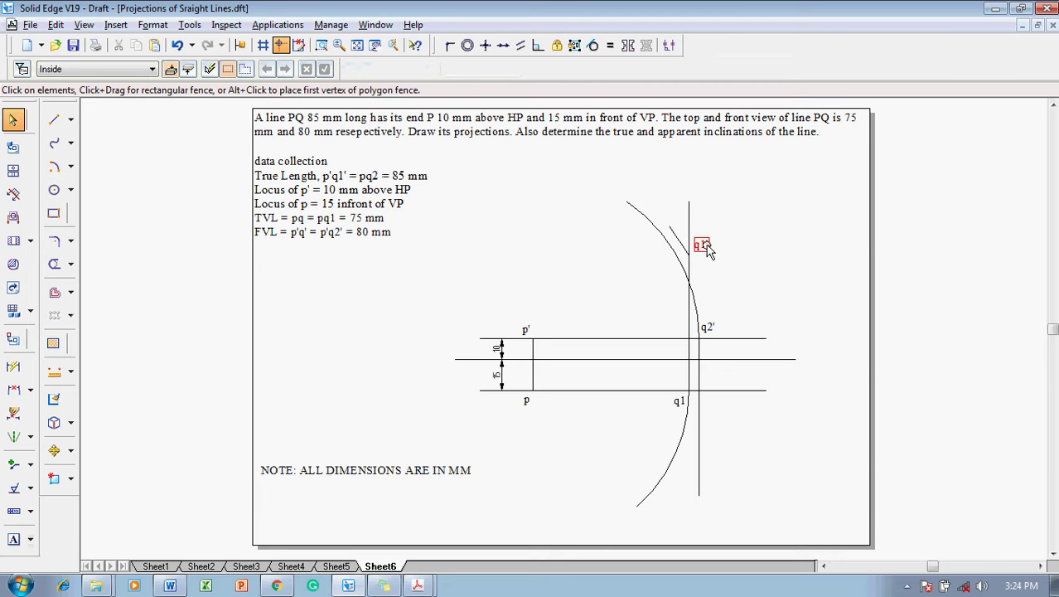
left_click(707, 253)
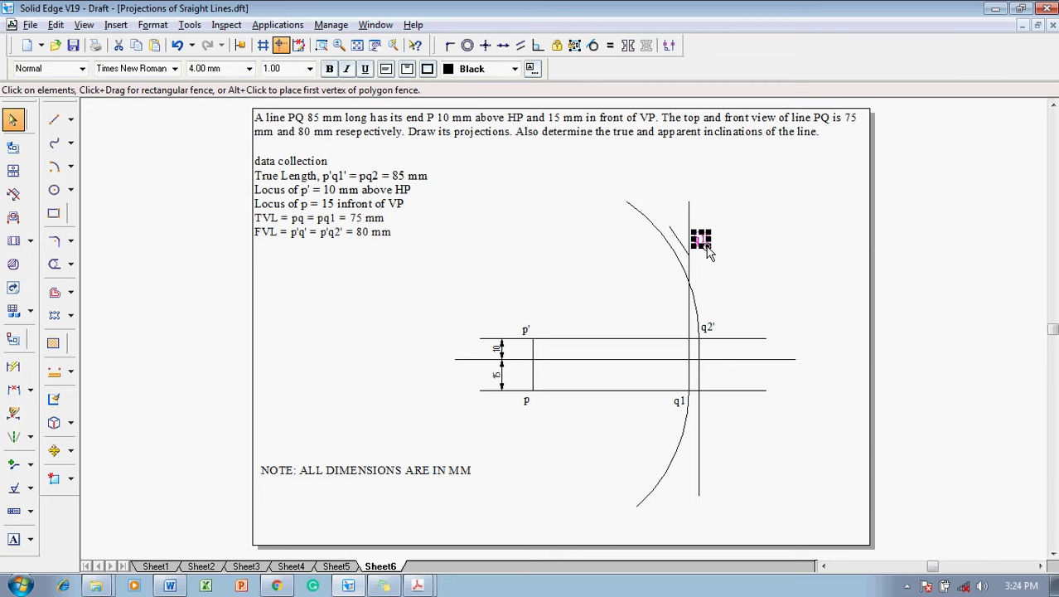
left_click(746, 264)
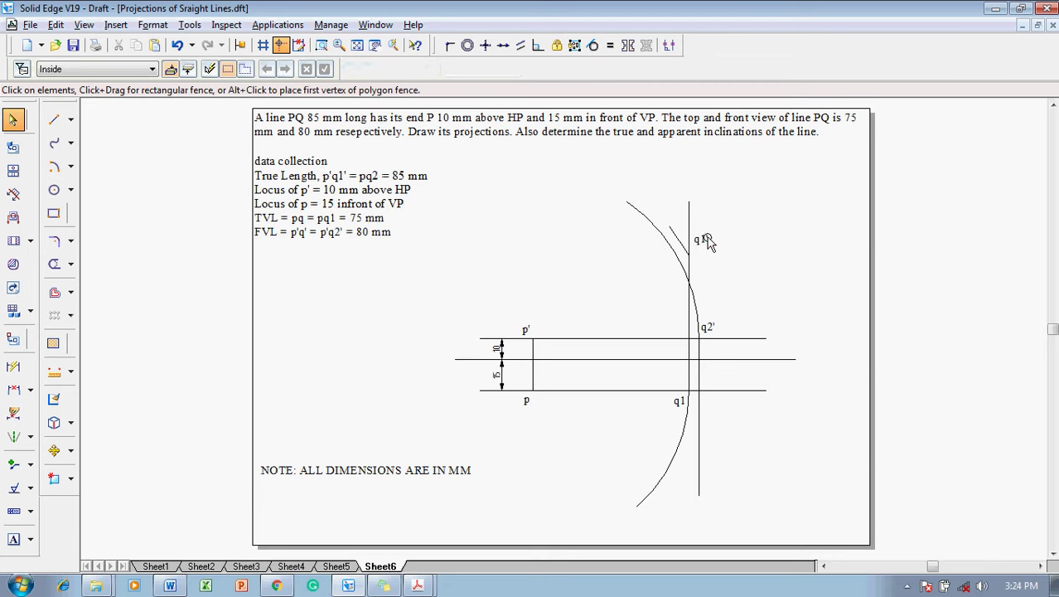
- Draw a horizontal line through q1' running left across the sheet
left_click(54, 119)
left_click(155, 69)
left_click(427, 156)
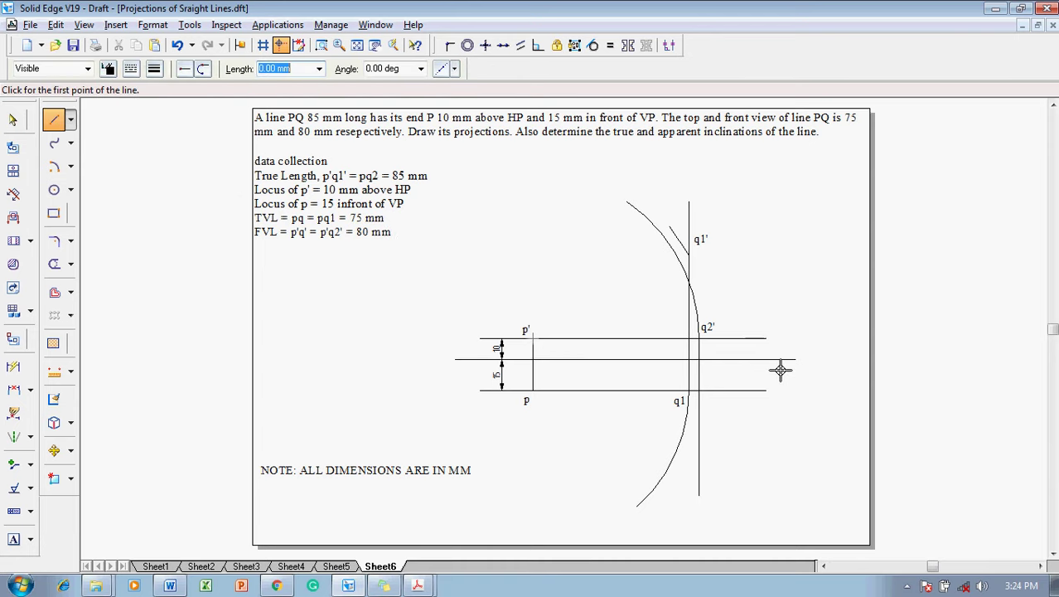
left_click(763, 254)
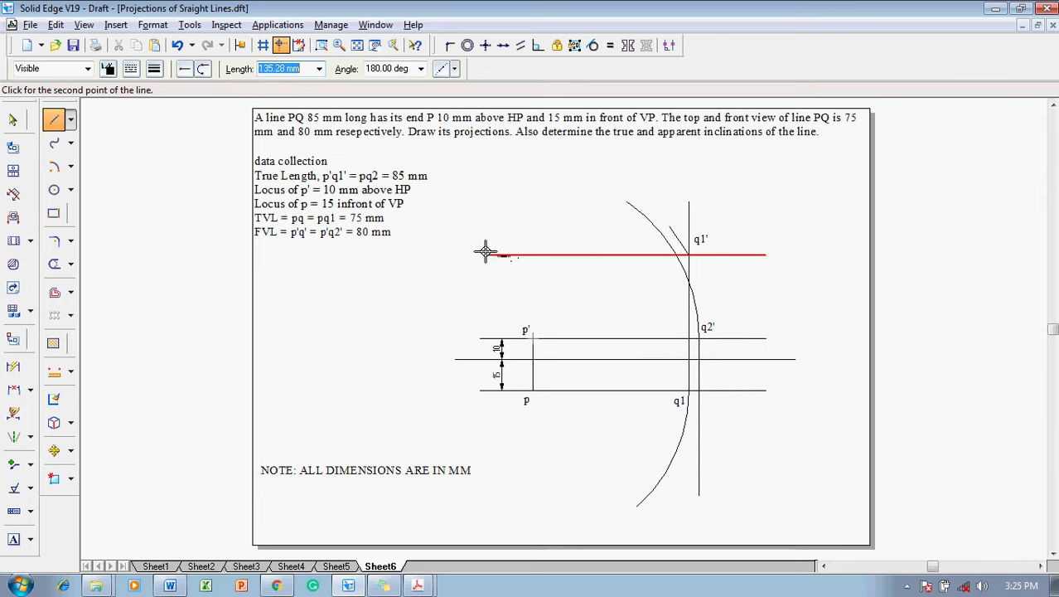
left_click(481, 254)
right_click(520, 285)
key("Escape")
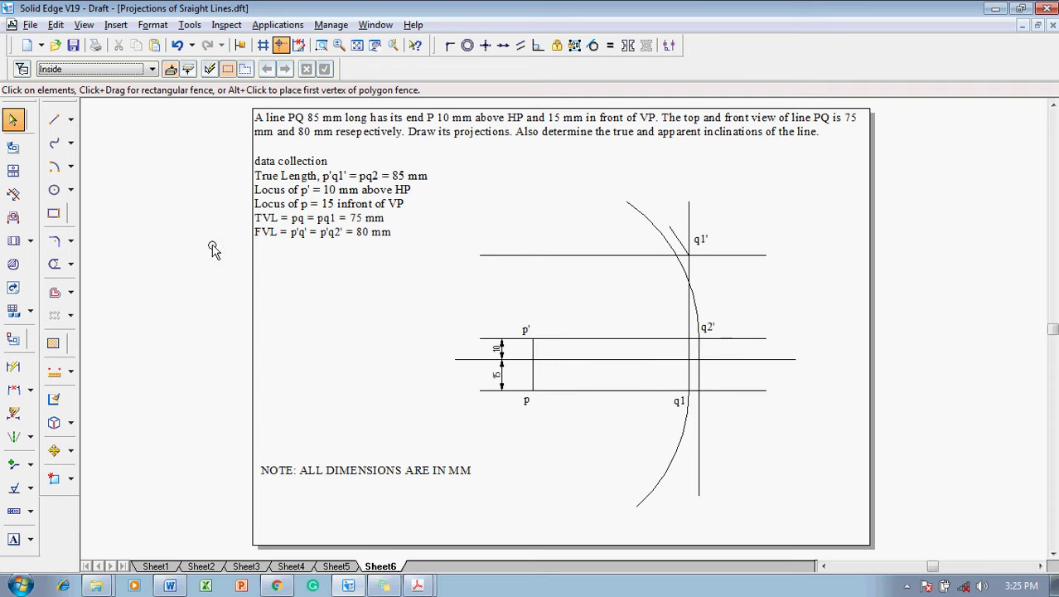
left_click(54, 167)
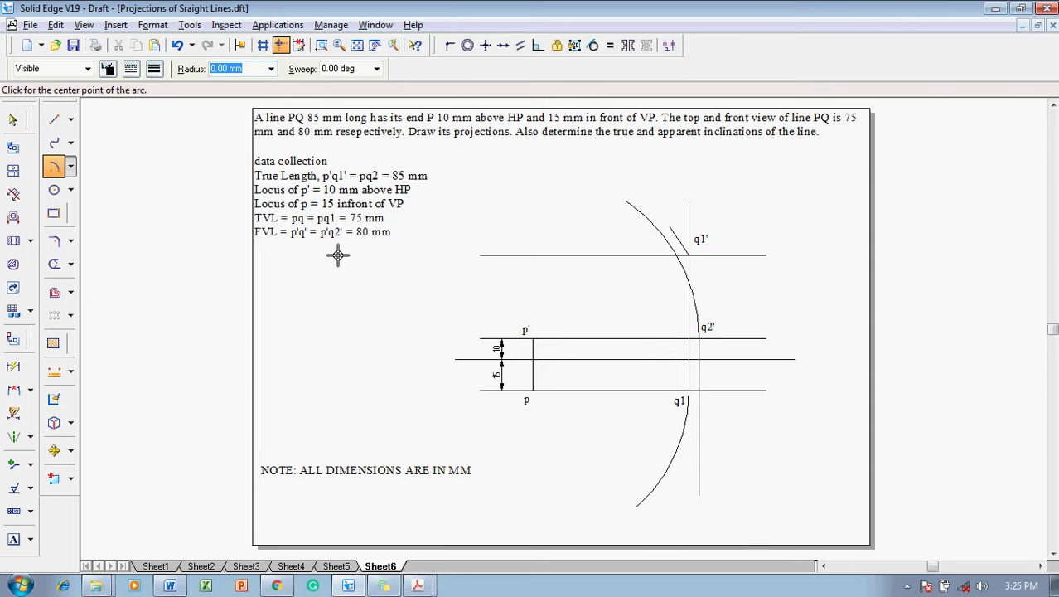
- Swing a short 85 mm radius arc about p below q1
type("85")
key("Tab")
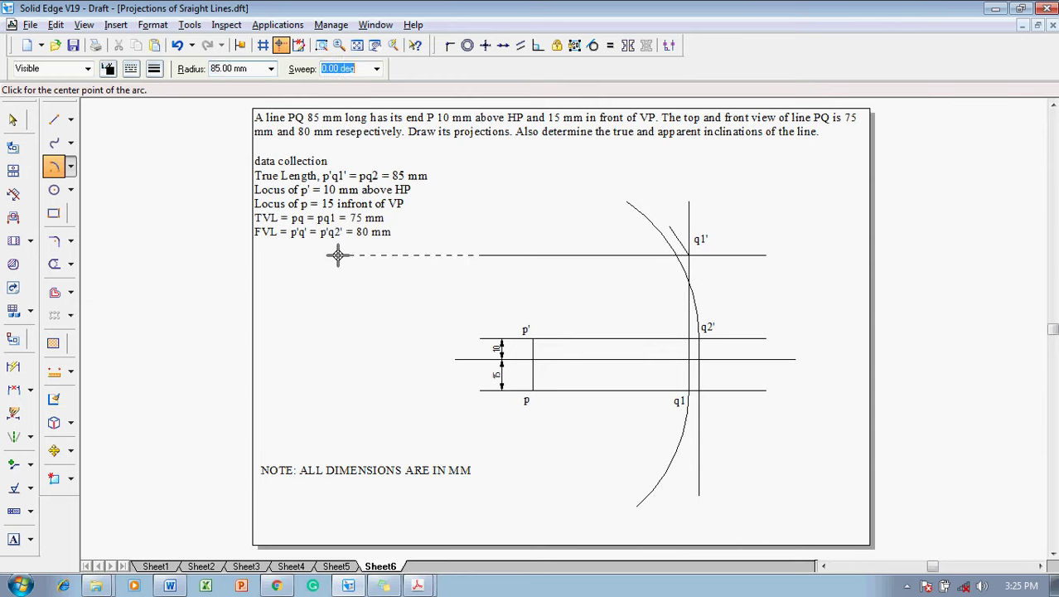
left_click(534, 389)
left_click(699, 452)
left_click(689, 471)
key("Escape")
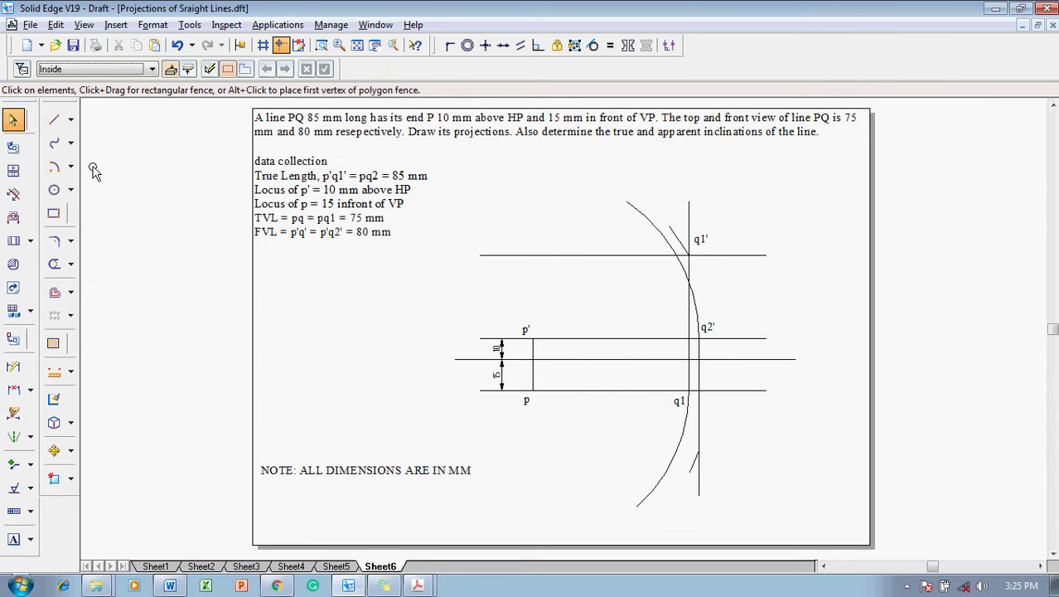
- Draw a thin 0.13 mm horizontal line level with the lower short-arc crossing
left_click(54, 119)
left_click(154, 68)
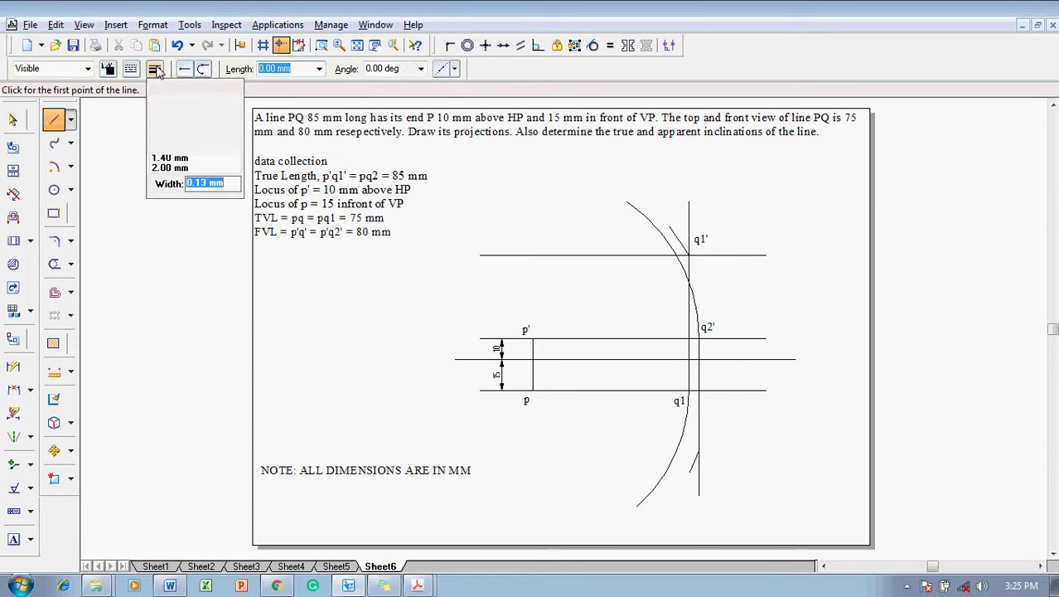
left_click(168, 93)
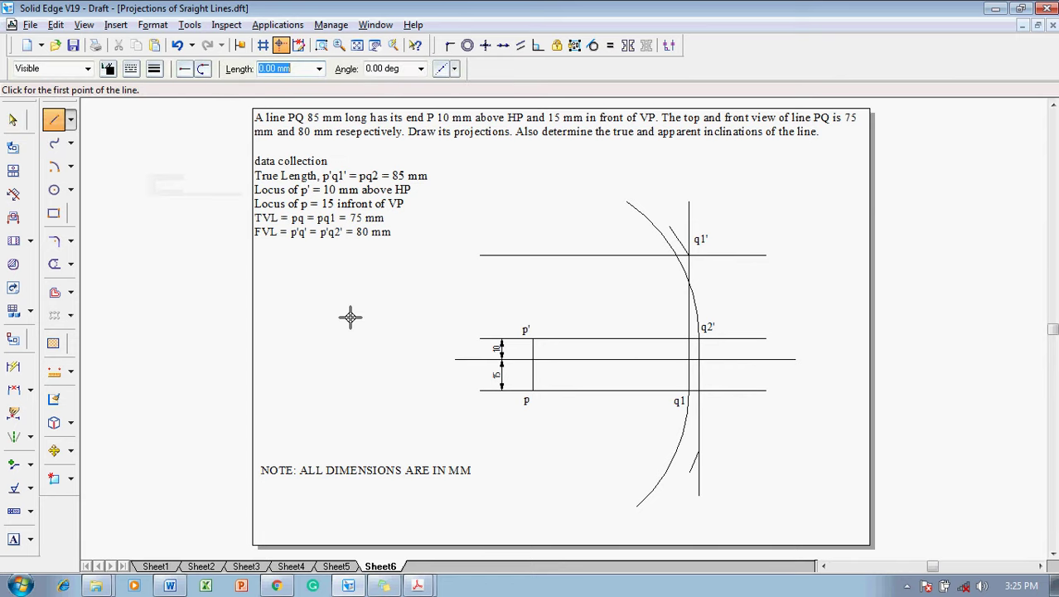
left_click(764, 450)
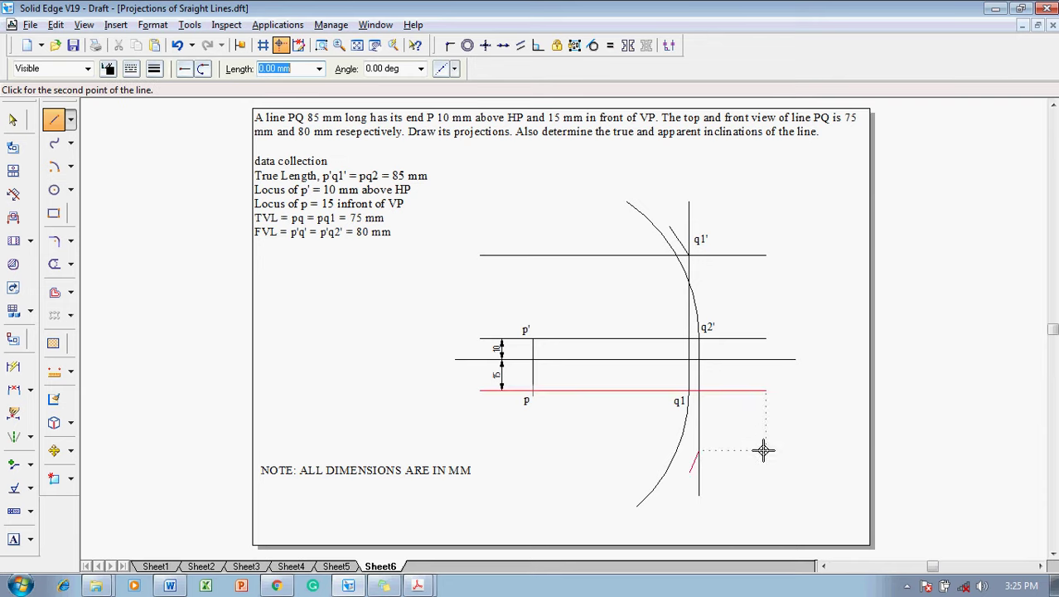
left_click(481, 450)
right_click(522, 414)
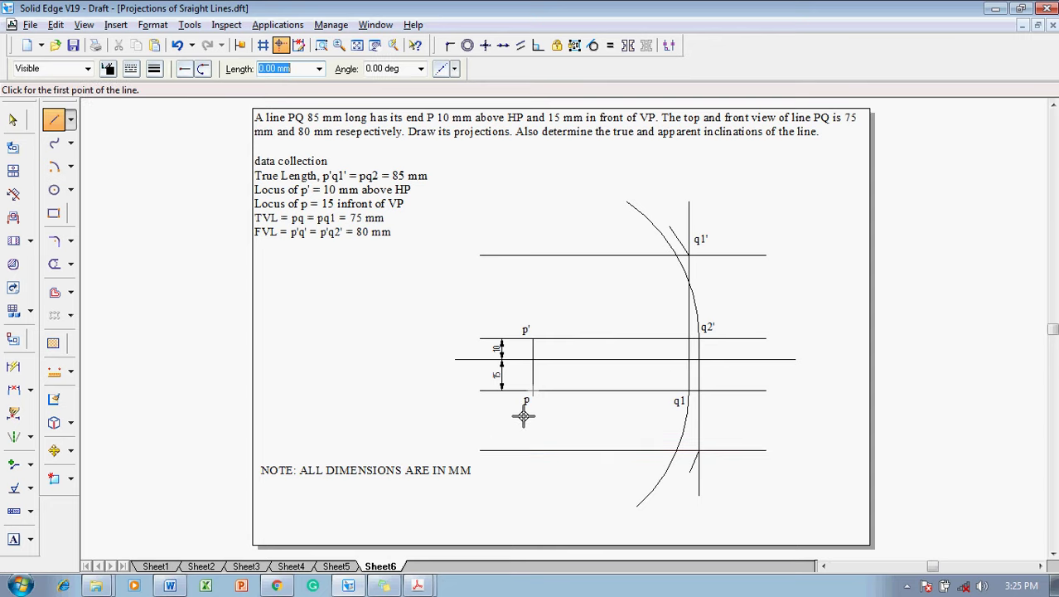
key("Escape")
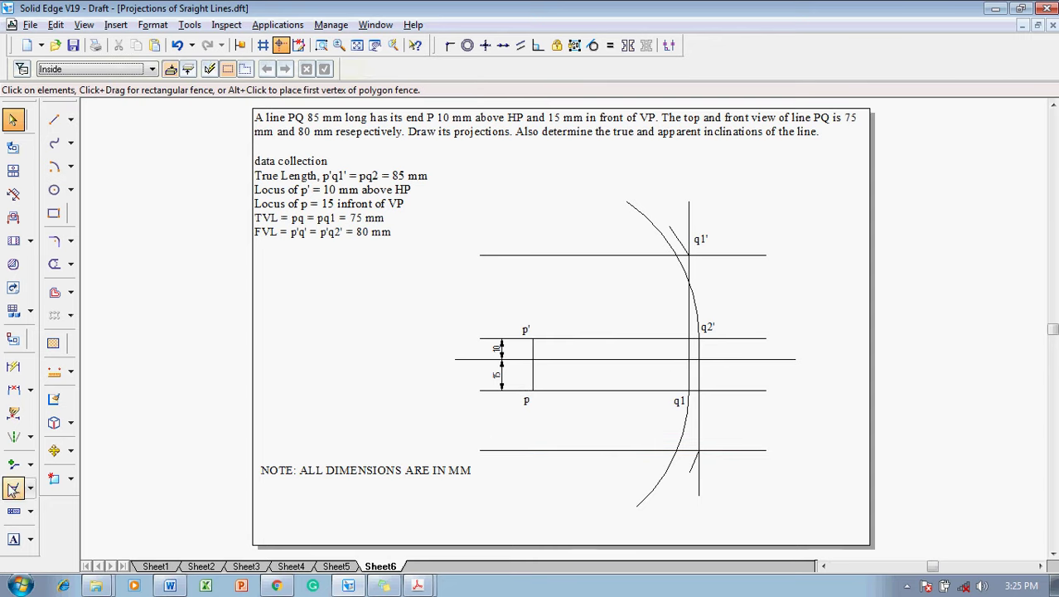
- Add the label q2 at the lower intersection and q' just left of q1'
left_click(14, 538)
left_click(701, 462)
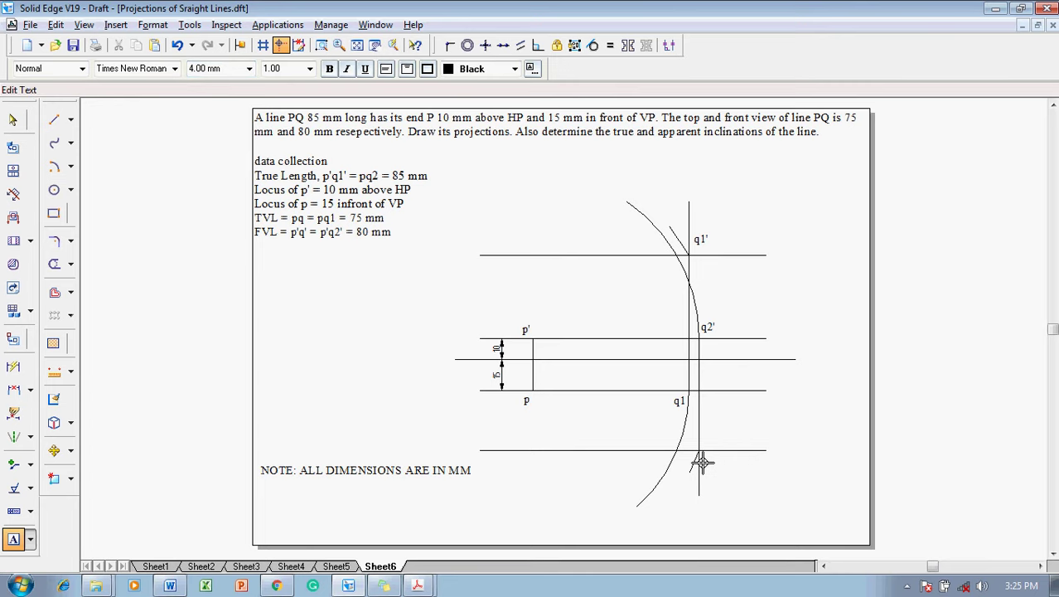
type("q2")
left_click(661, 244)
key("Escape")
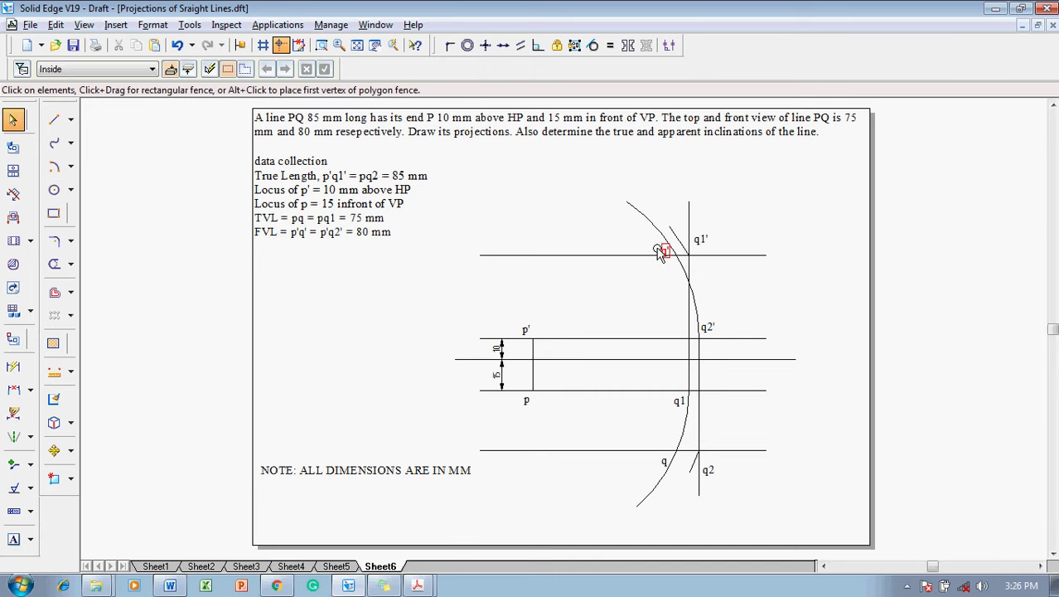
left_click(658, 249)
left_click(794, 214)
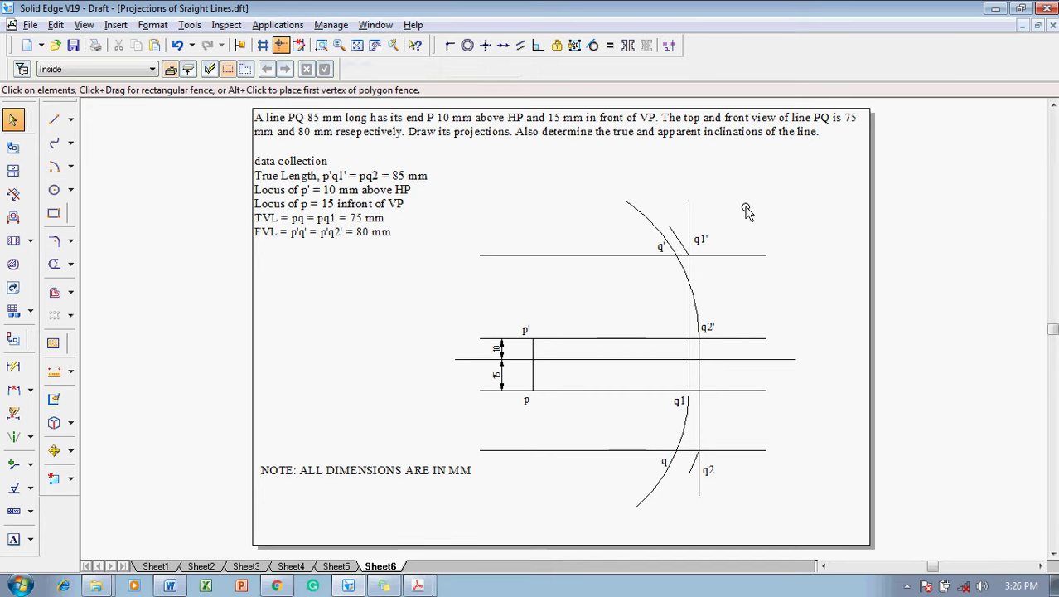
left_click(56, 122)
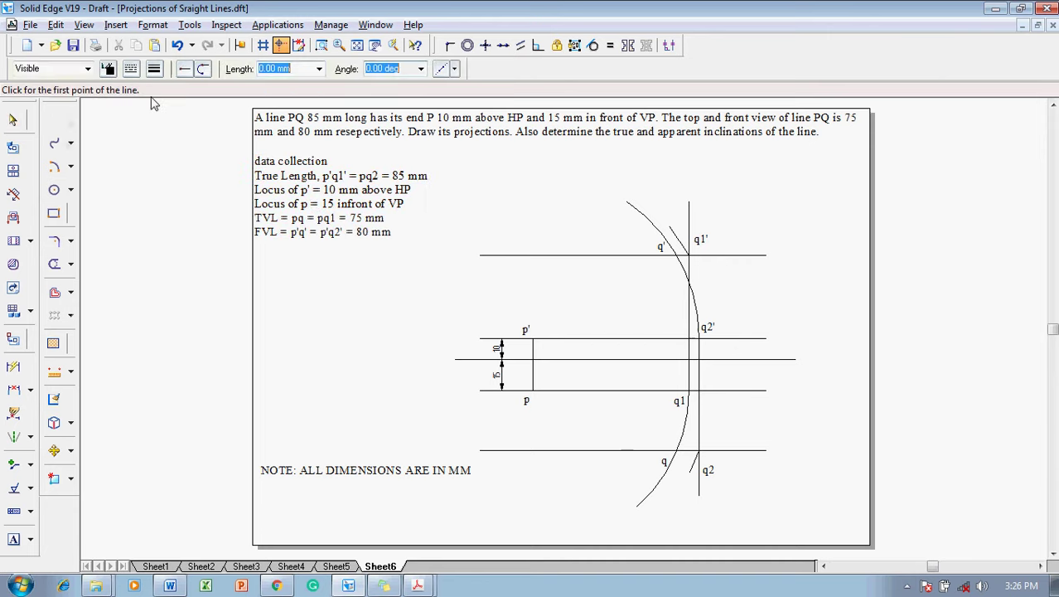
- Draw the front view line p'q' from p' to q' with 0.50 mm line width
left_click(154, 69)
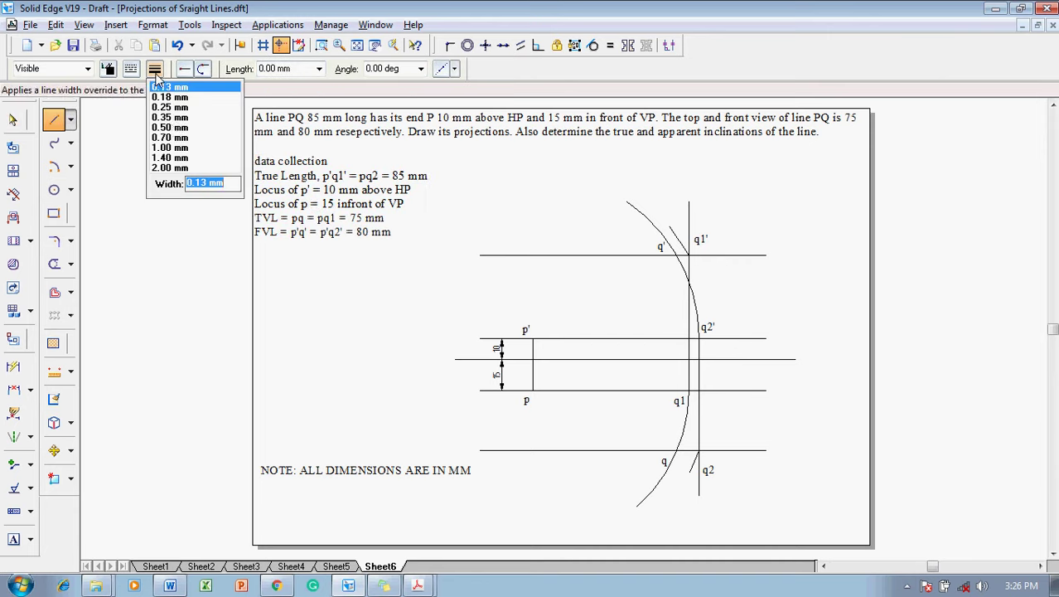
left_click(174, 129)
left_click(533, 390)
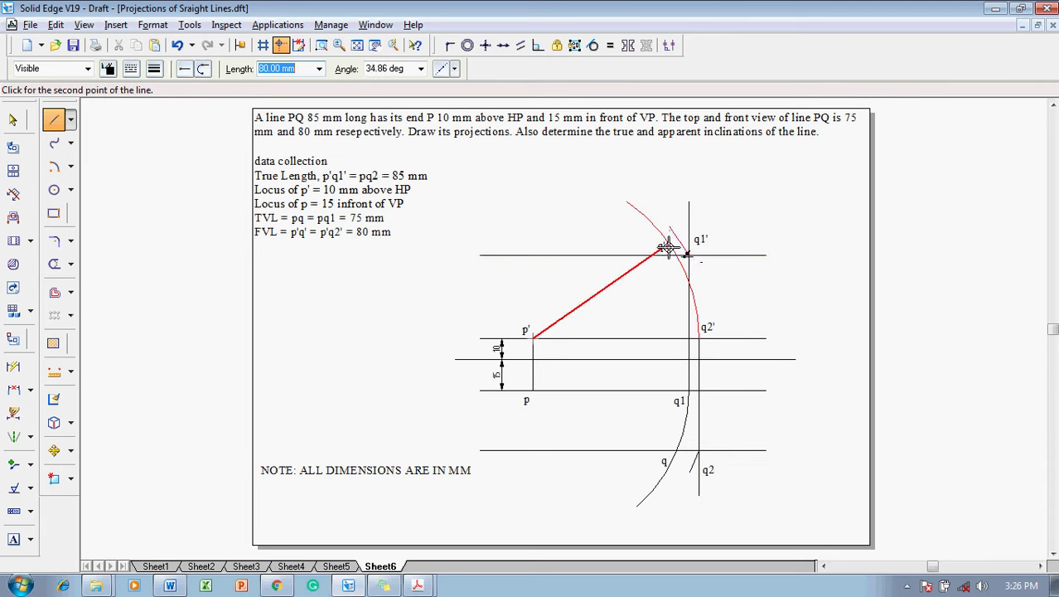
left_click(676, 255)
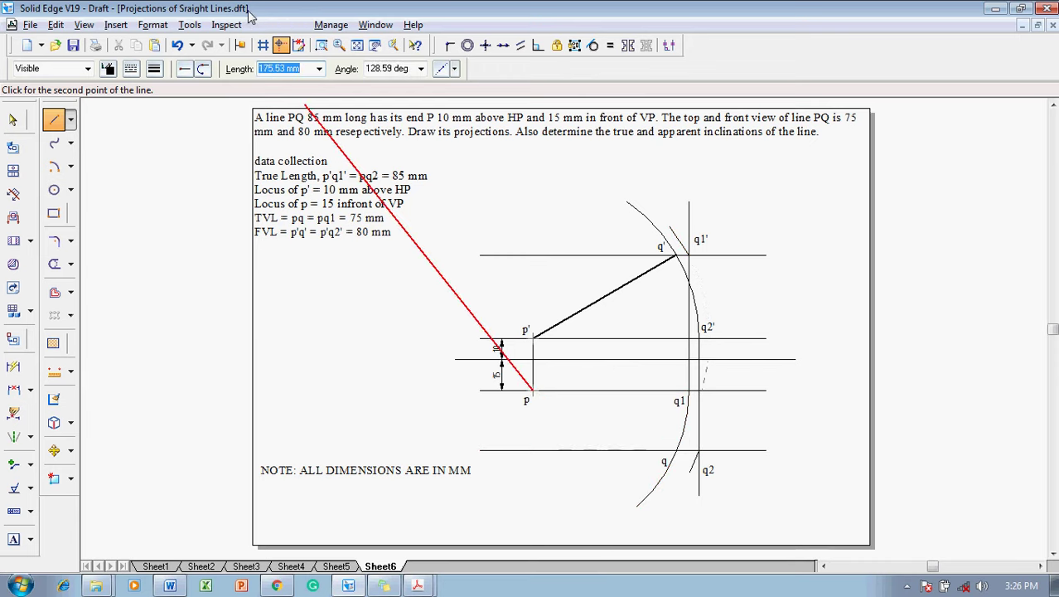
left_click(192, 25)
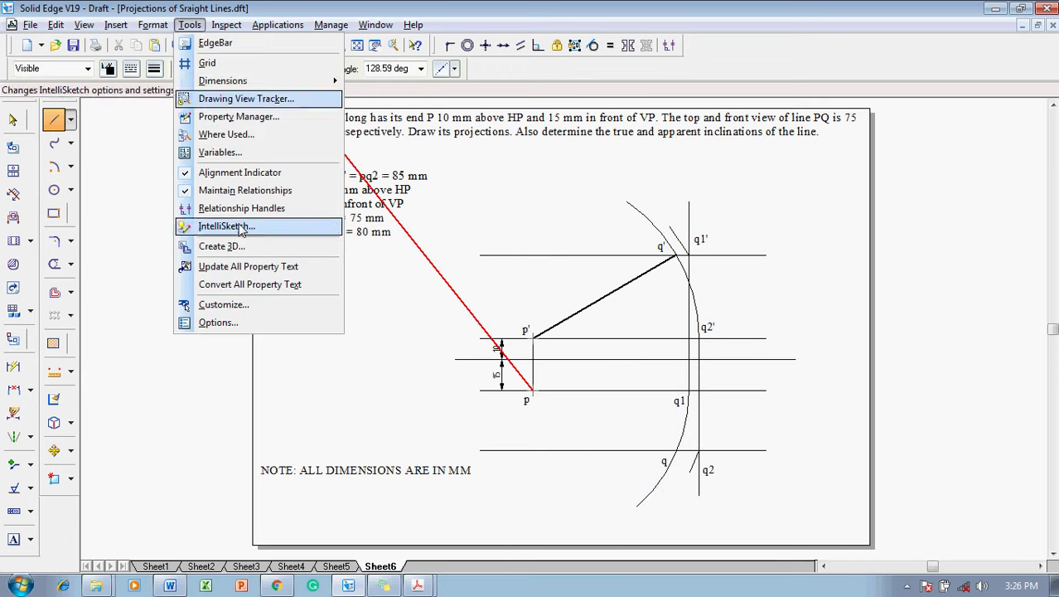
- Turn off midpoint snapping in IntelliSketch Relationships, then draw top view pq ending at q
left_click(241, 227)
left_click(497, 210)
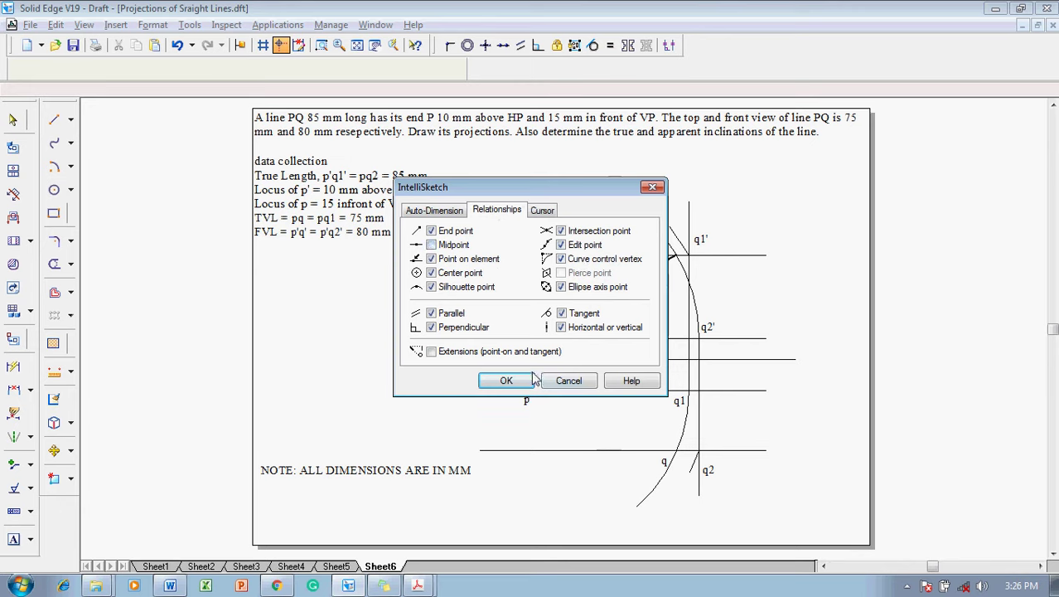
left_click(506, 381)
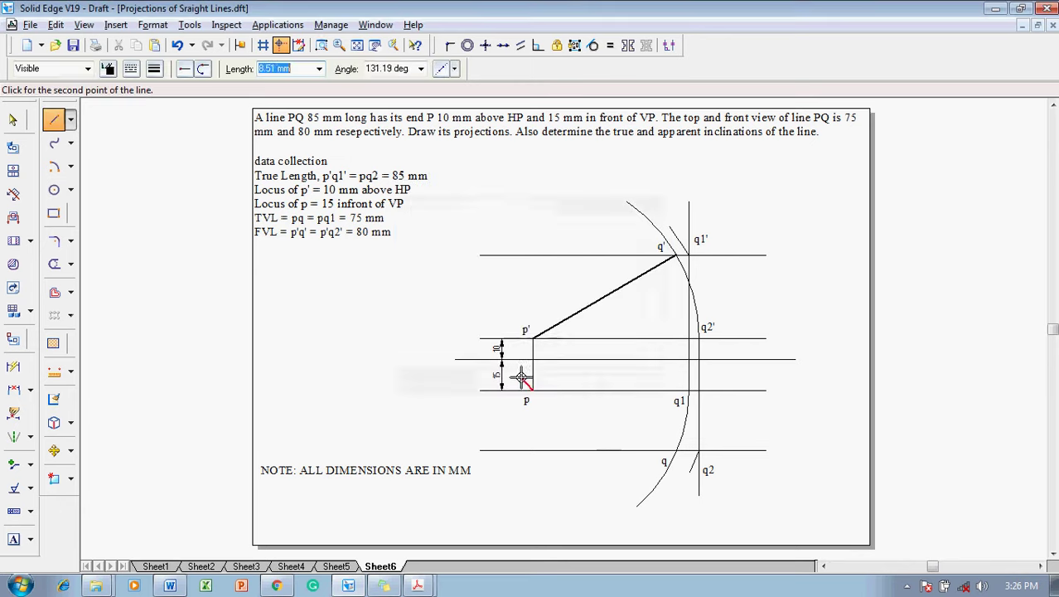
left_click(677, 449)
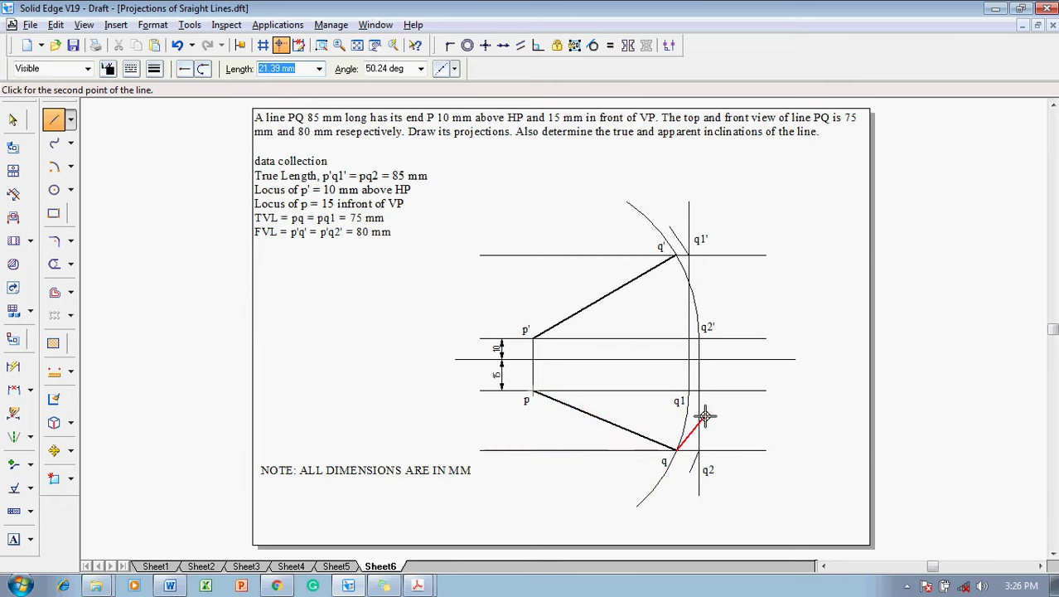
key("Escape")
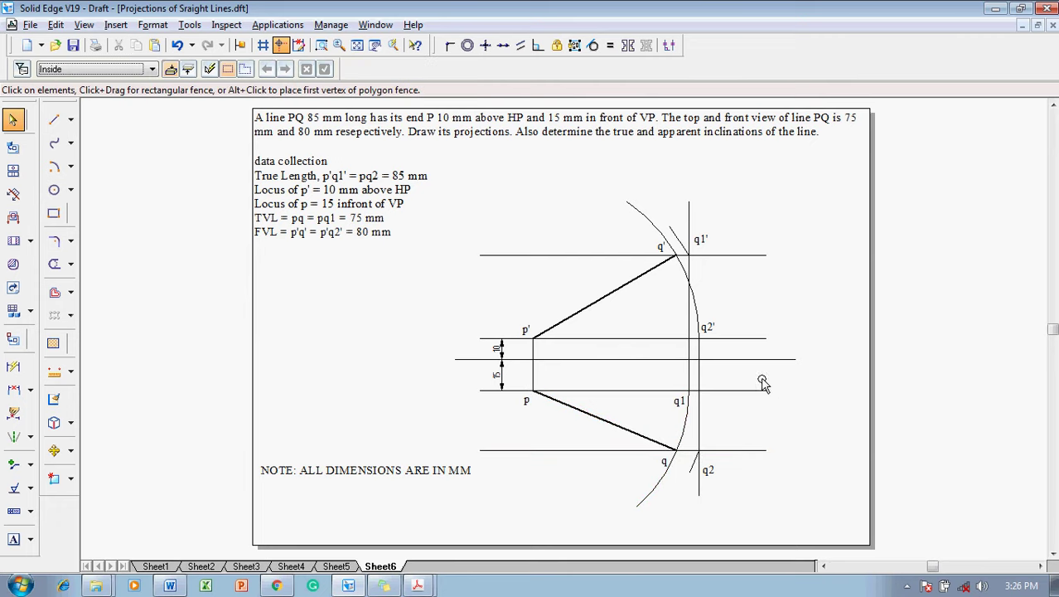
- Draw thin 0.35 mm lines from p' to q1' and from p to q2
left_click(53, 120)
left_click(154, 69)
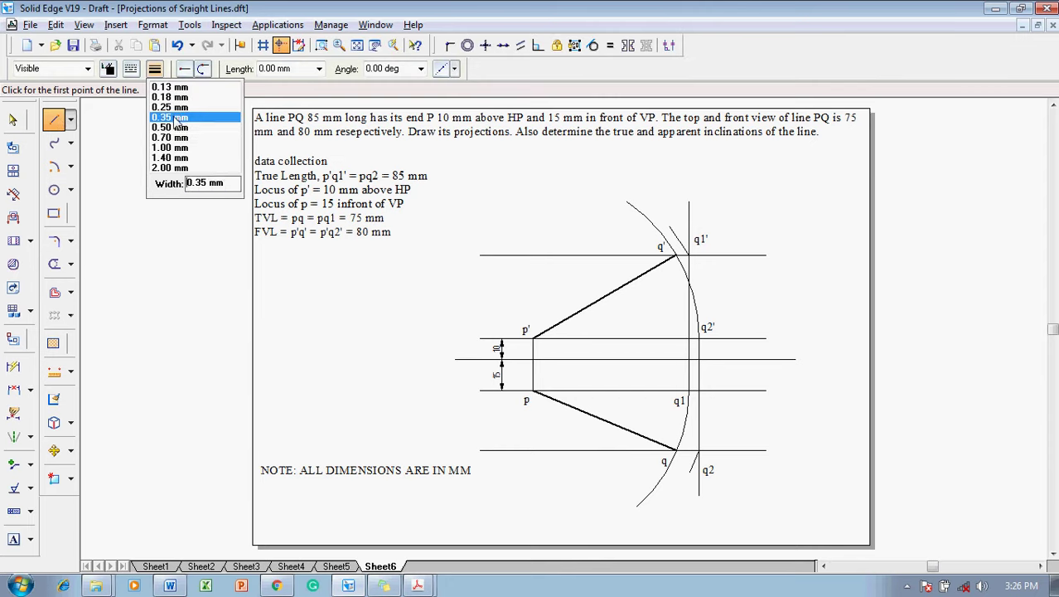
left_click(176, 117)
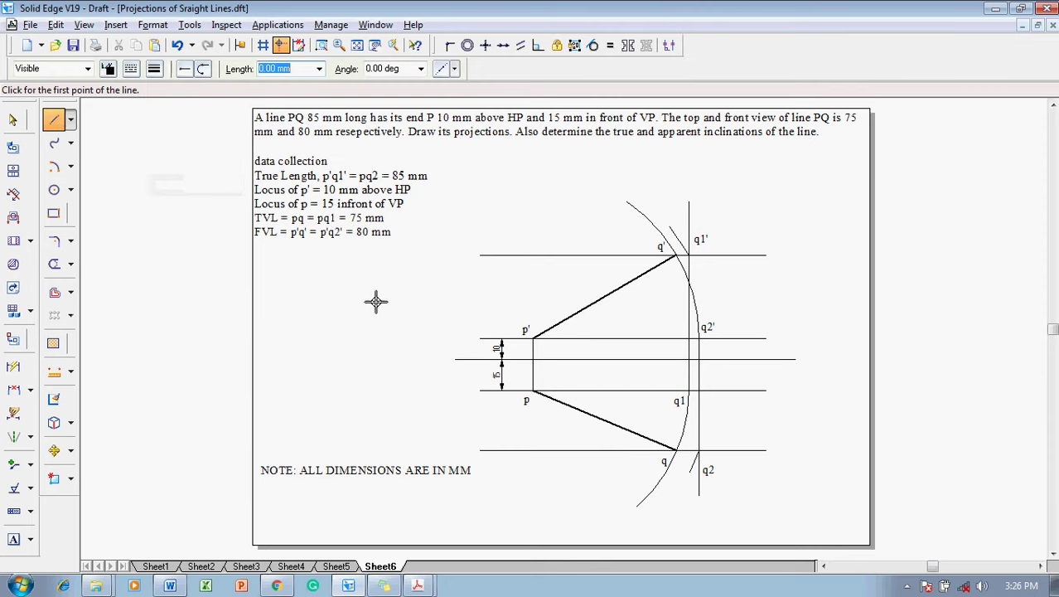
left_click(531, 337)
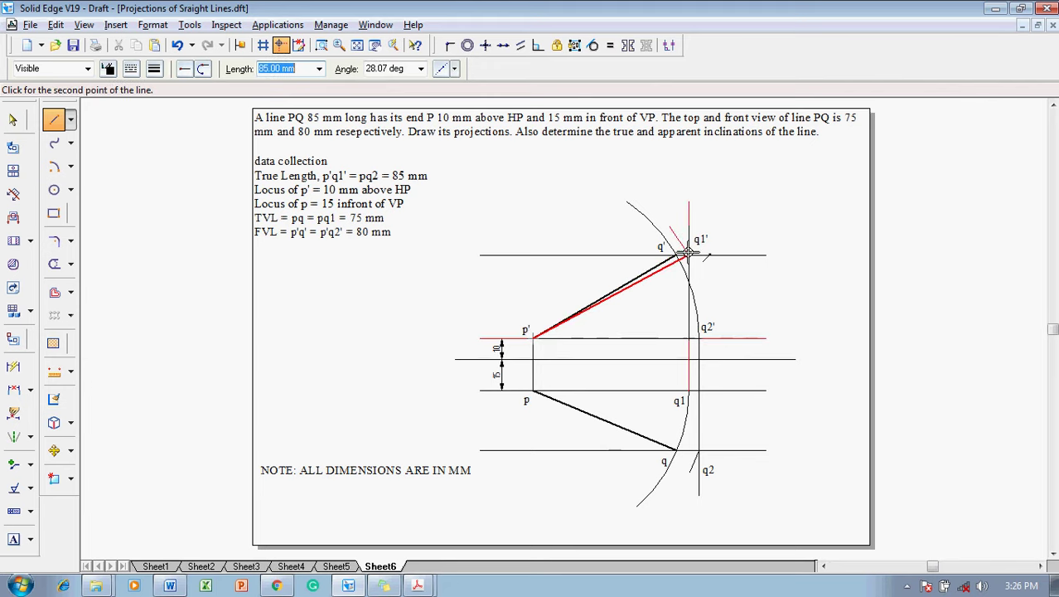
left_click(688, 253)
right_click(727, 272)
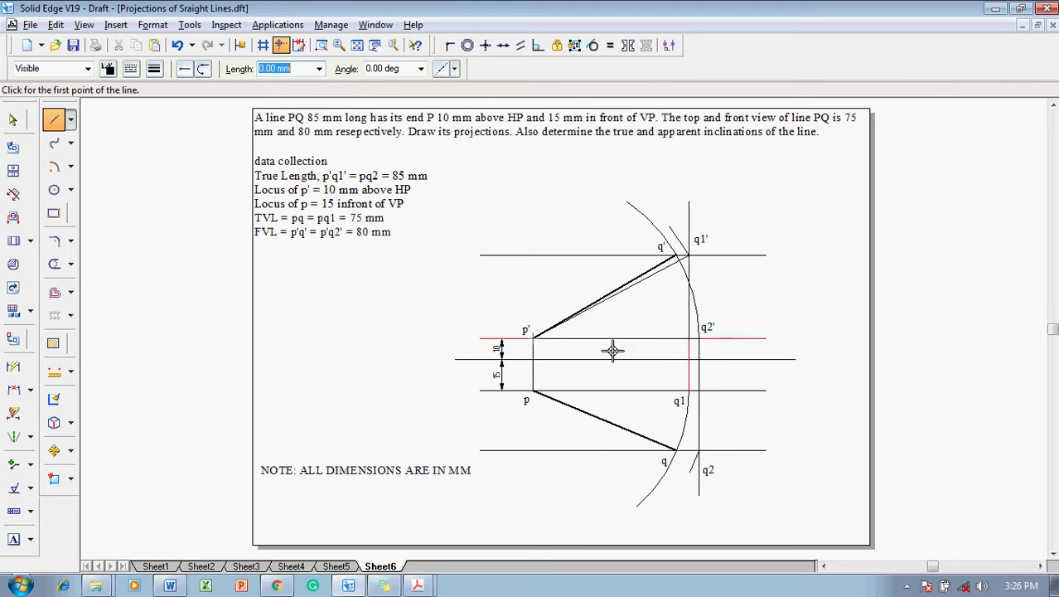
left_click(533, 391)
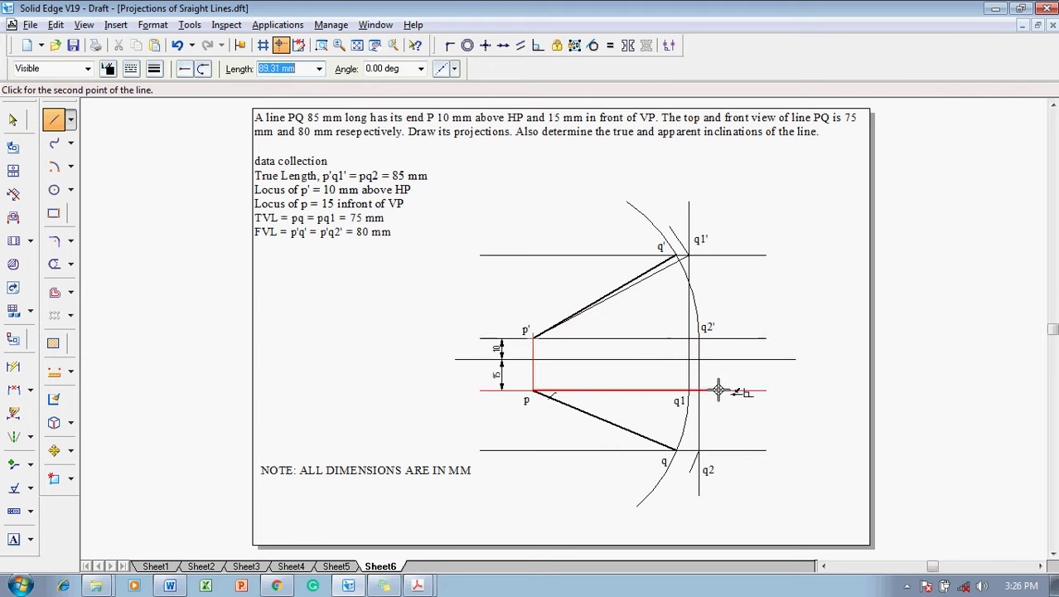
left_click(699, 449)
key("Escape")
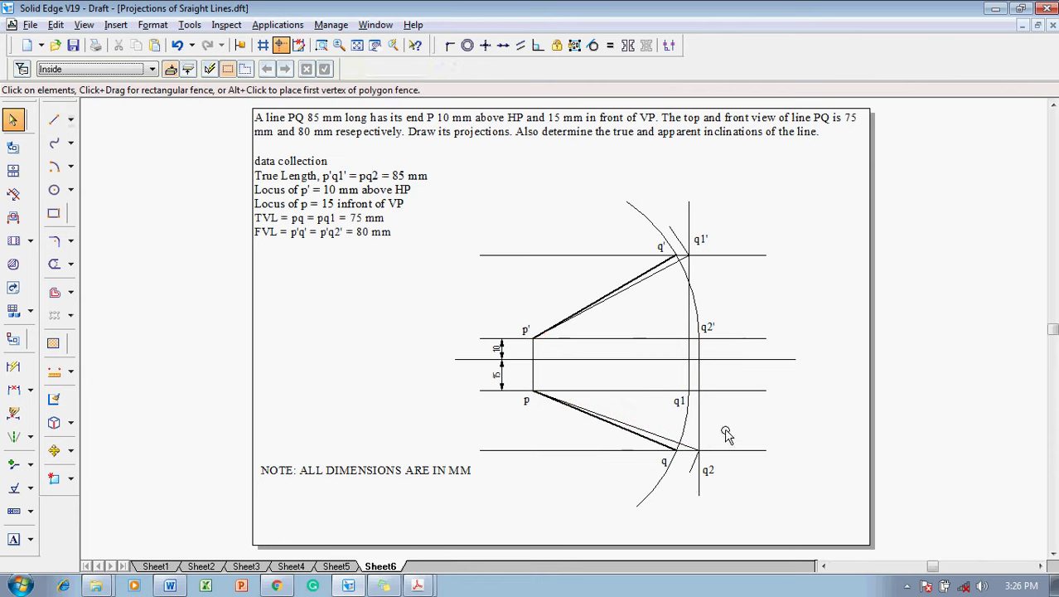
- Draw a 0.35 mm vertical projector from q' down to q
left_click(54, 120)
left_click(154, 69)
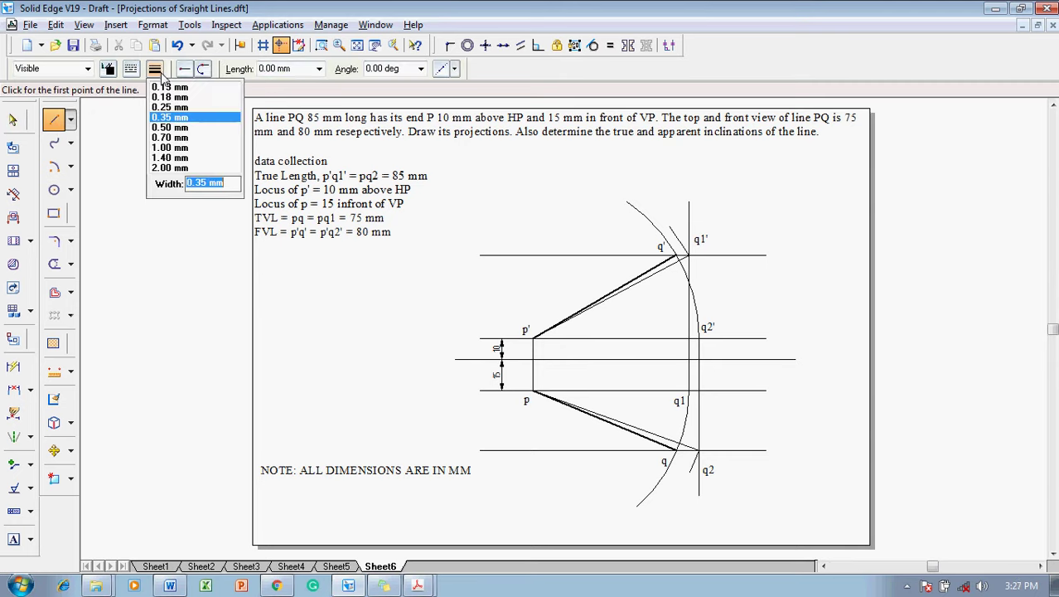
left_click(174, 97)
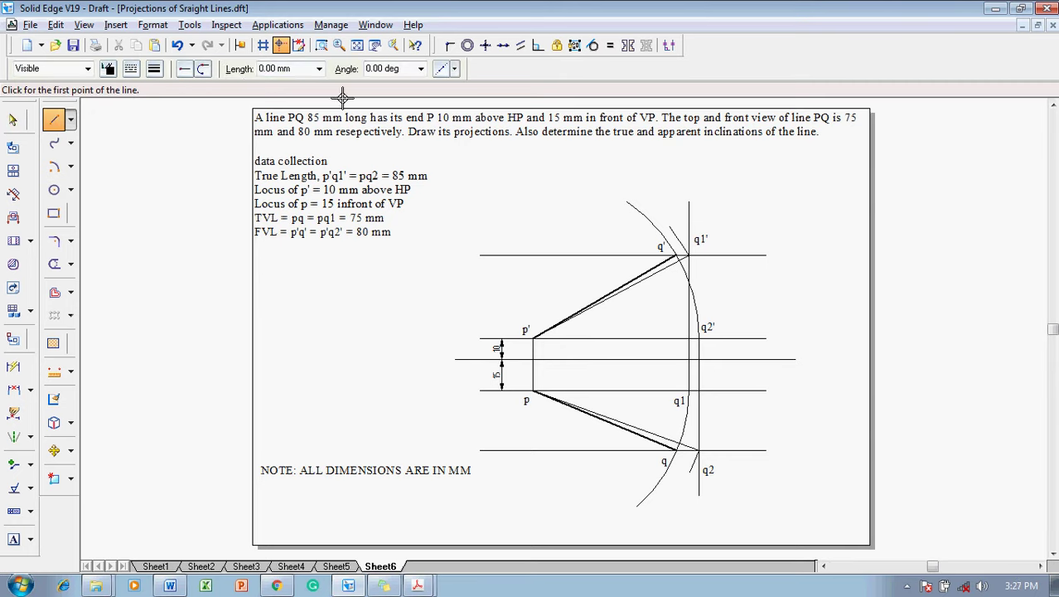
left_click(677, 257)
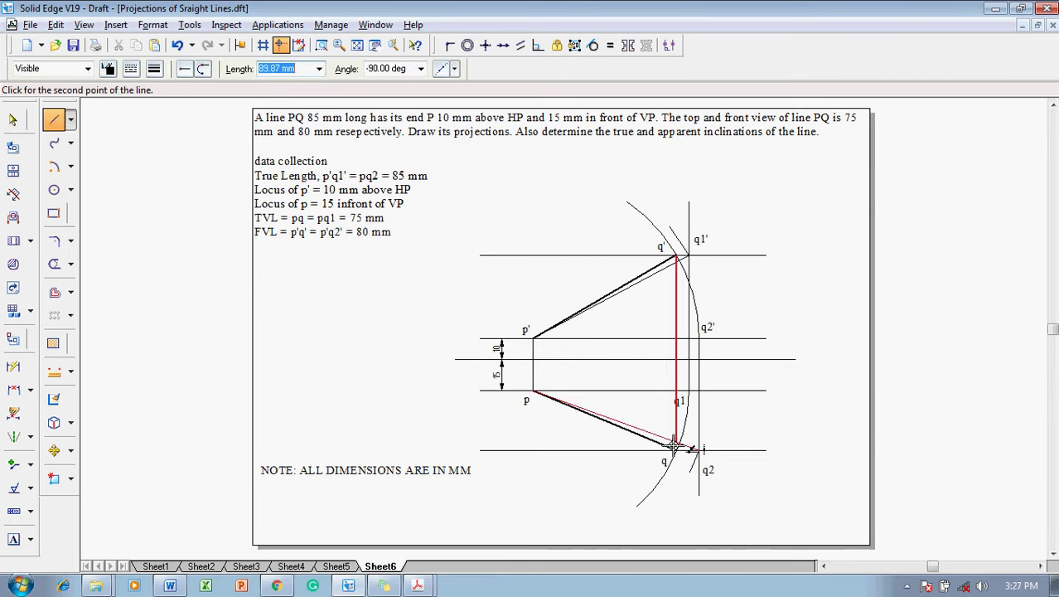
left_click(675, 452)
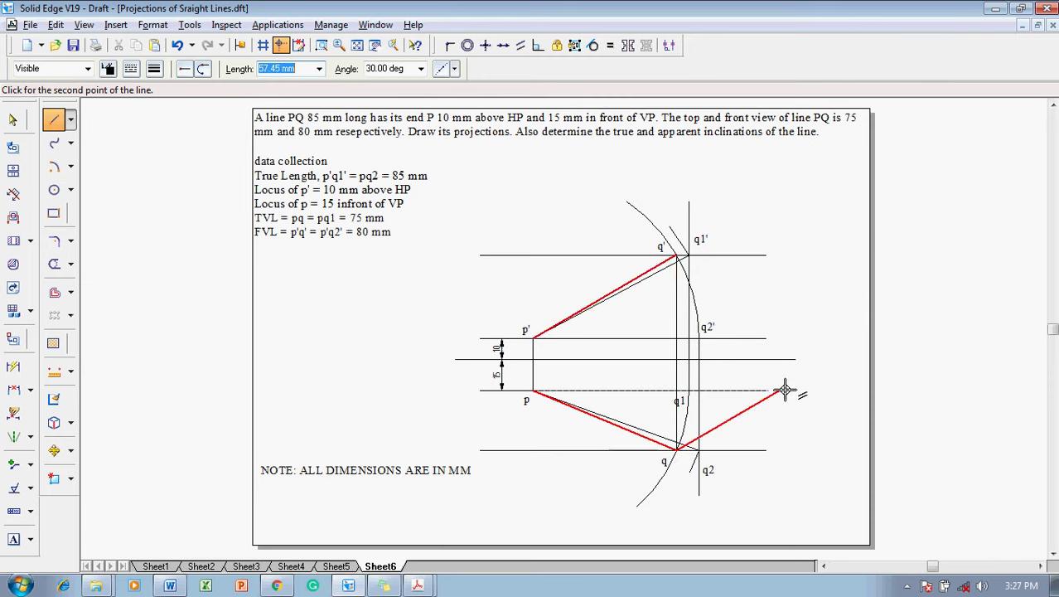
key("Escape")
- Place the q1 label just below the p line beside the vertical projector
left_click(677, 377)
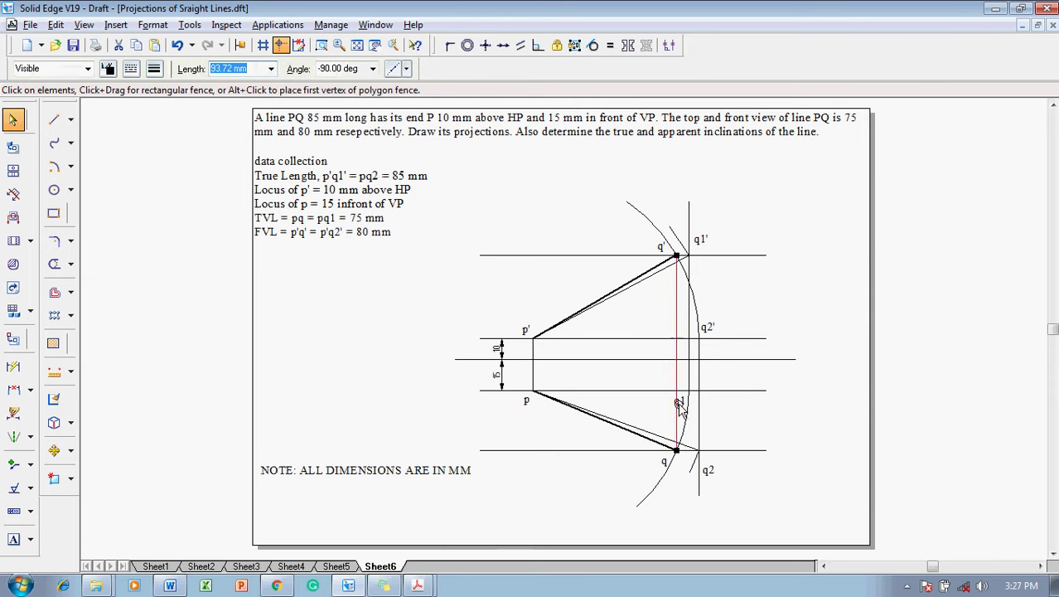
left_click(681, 399)
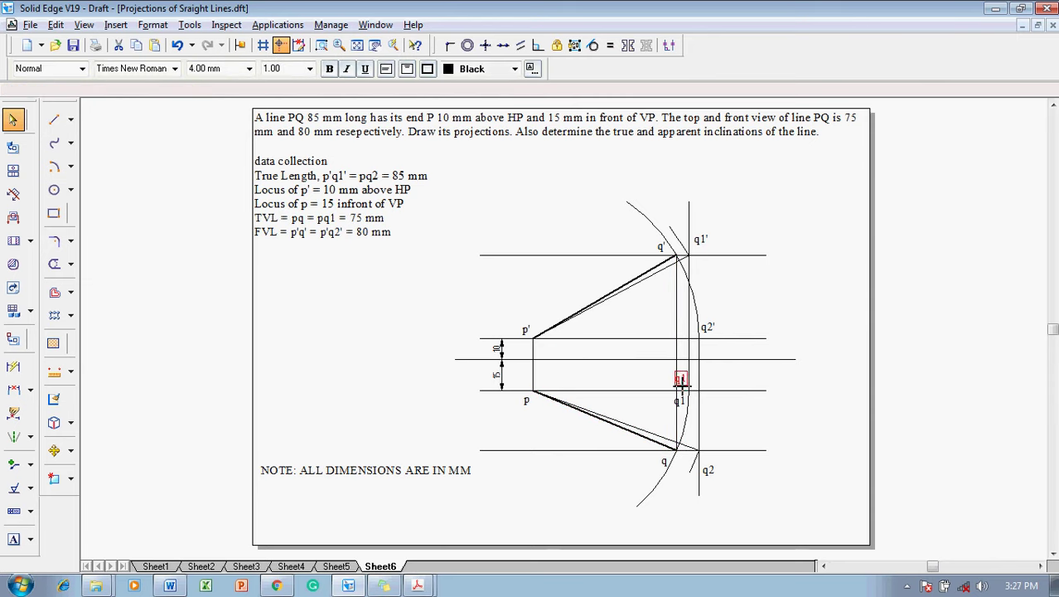
left_click_drag(681, 381, 681, 381)
left_click(733, 391)
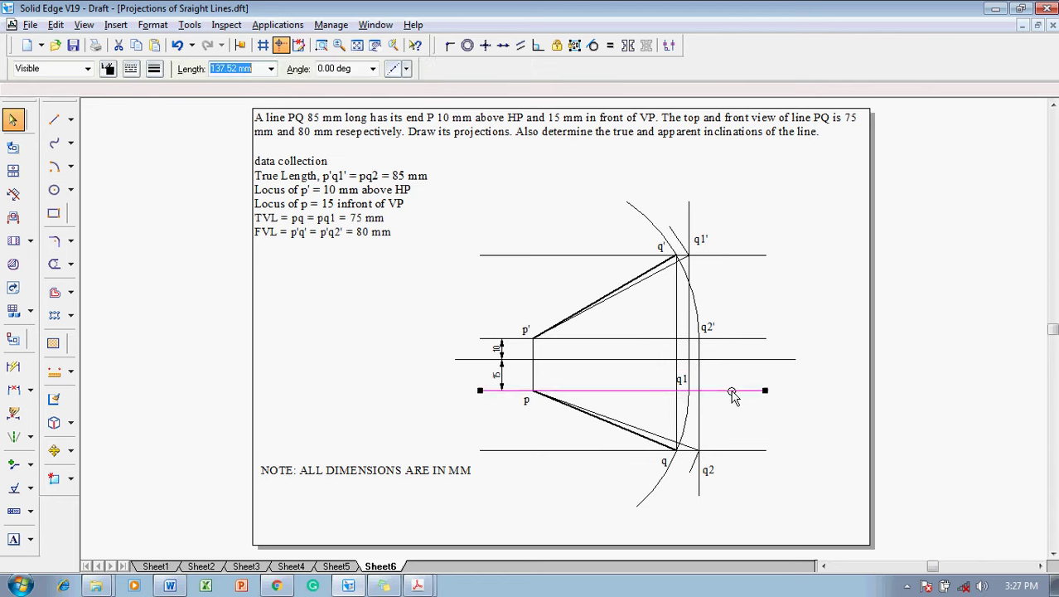
left_click(730, 380)
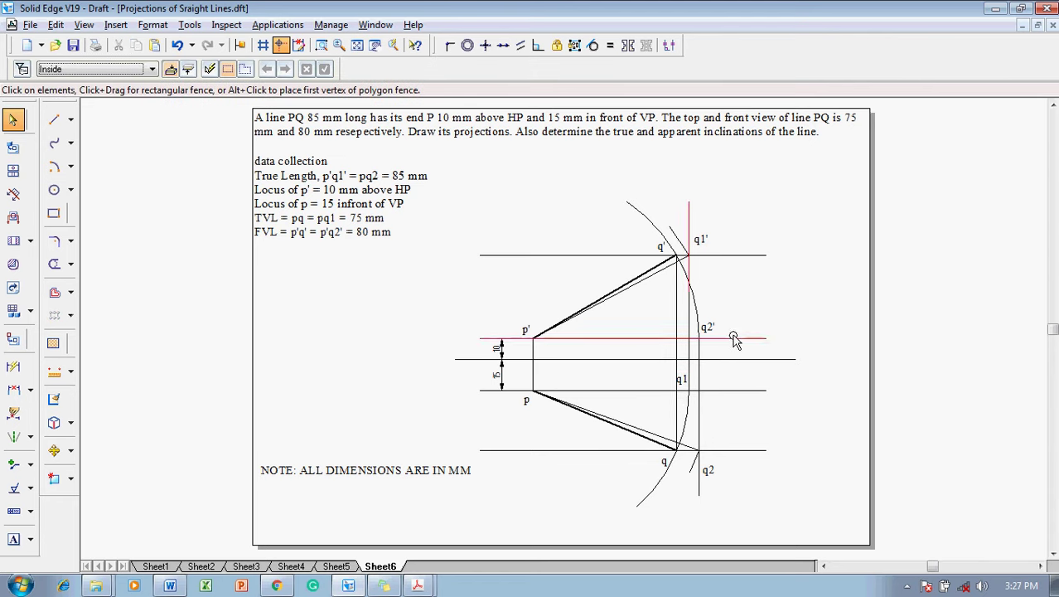
left_click(684, 398)
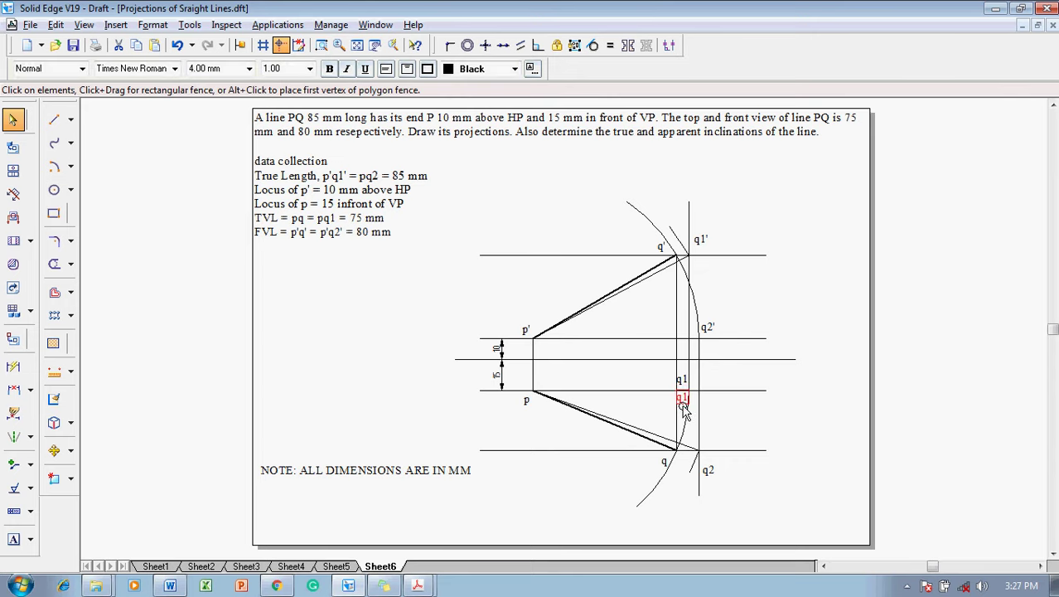
left_click(764, 450)
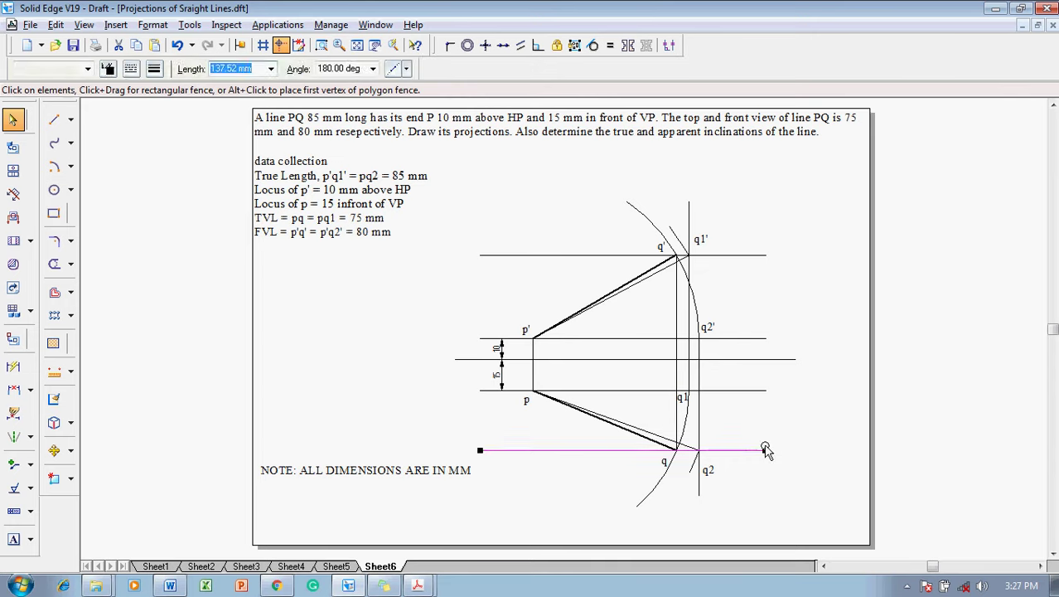
left_click(775, 427)
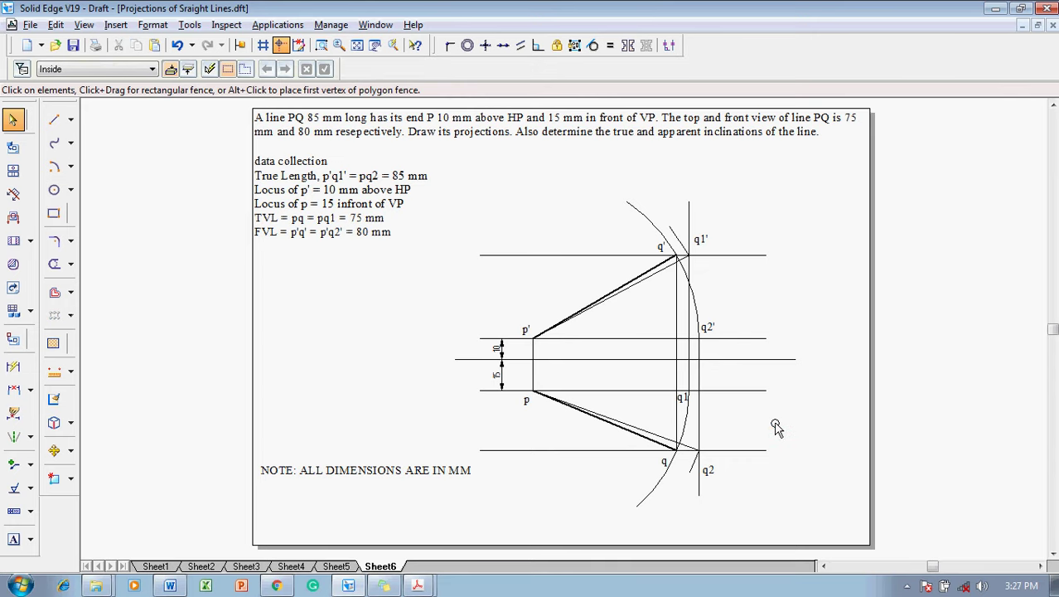
- Dimension the front view p'q' as 80 and the top view pq as 75
left_click(13, 366)
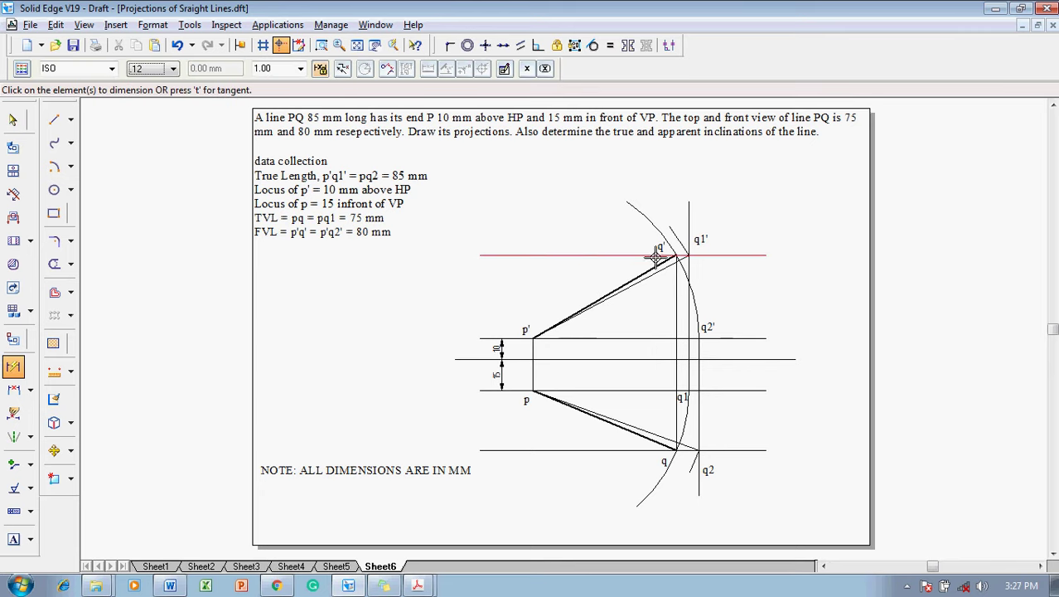
left_click(572, 316)
left_click(620, 249)
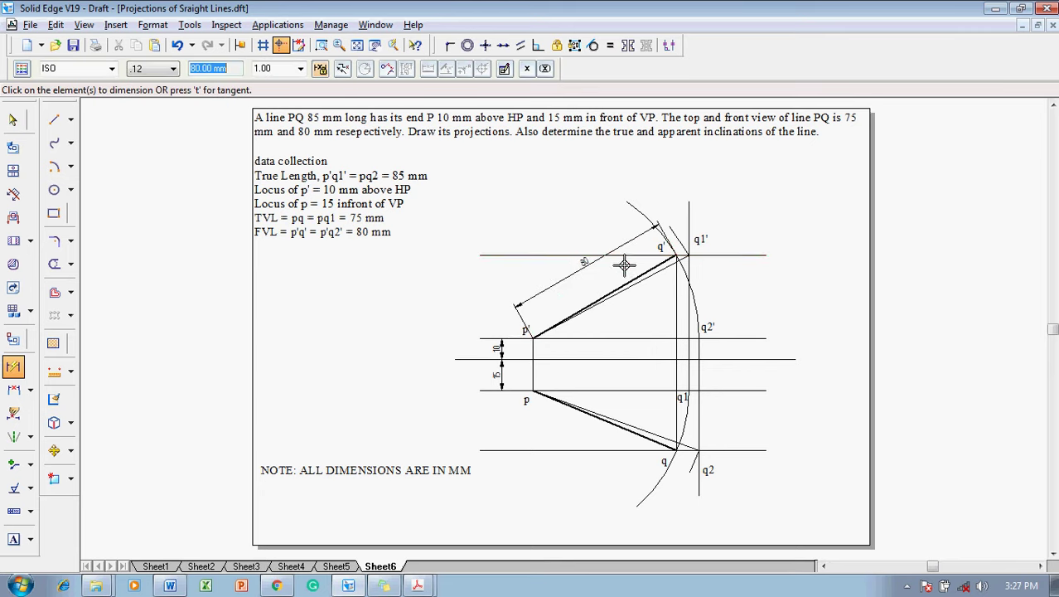
left_click(608, 420)
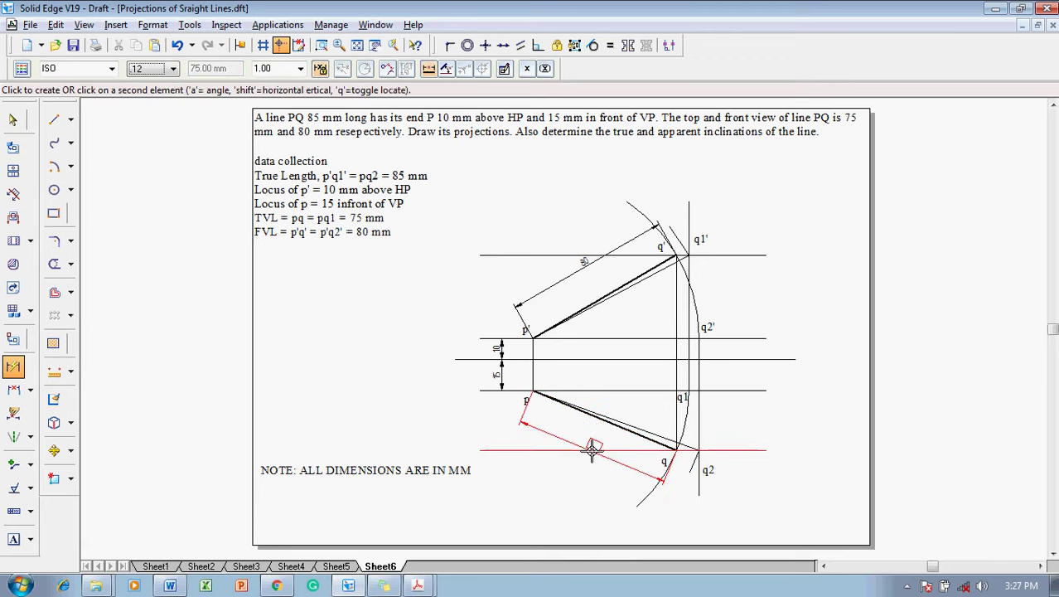
left_click(593, 449)
key("Escape")
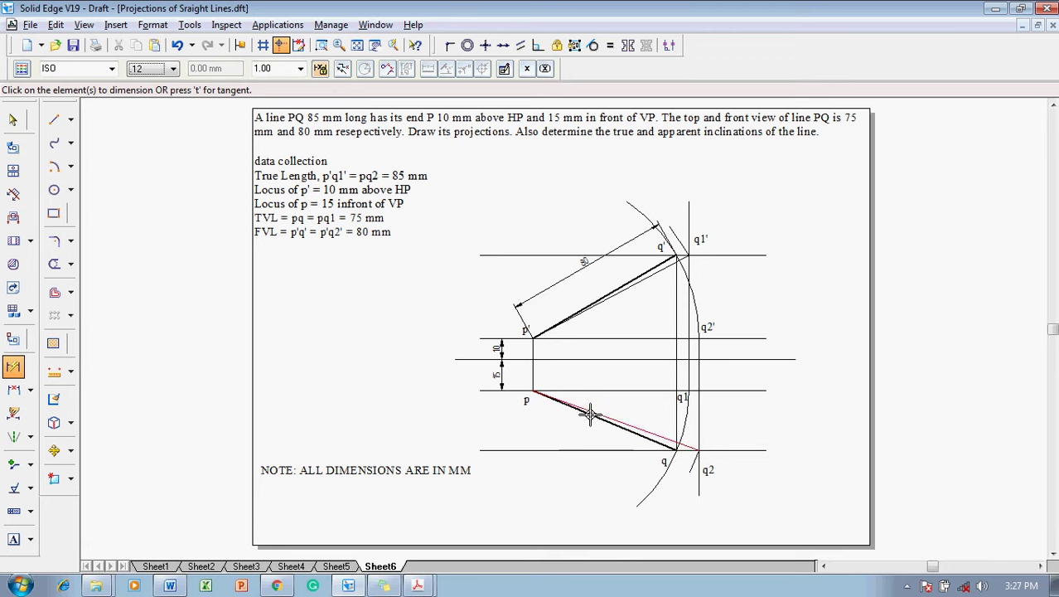
left_click(589, 421)
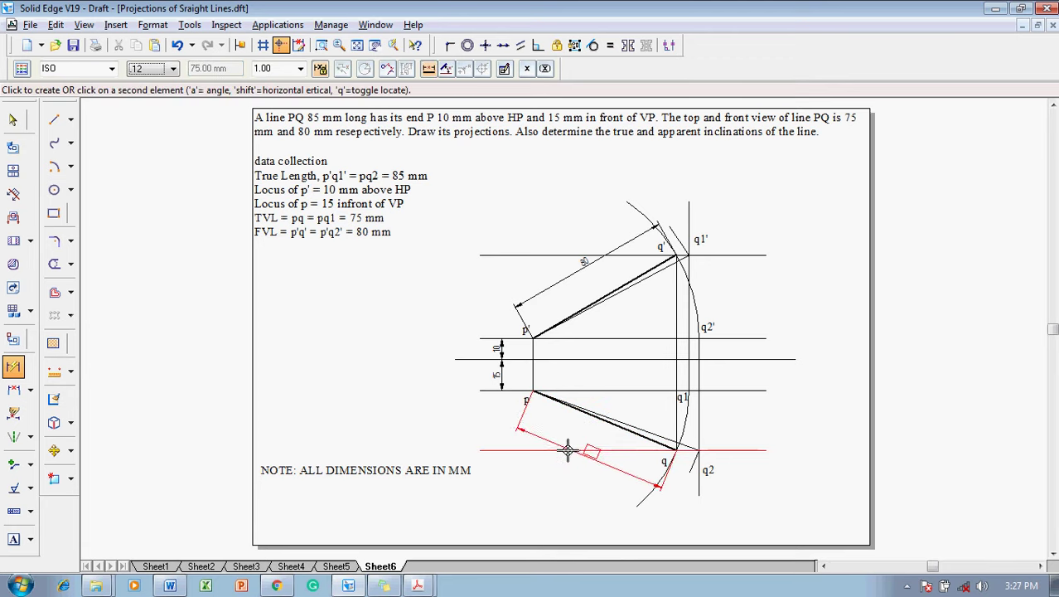
left_click(566, 439)
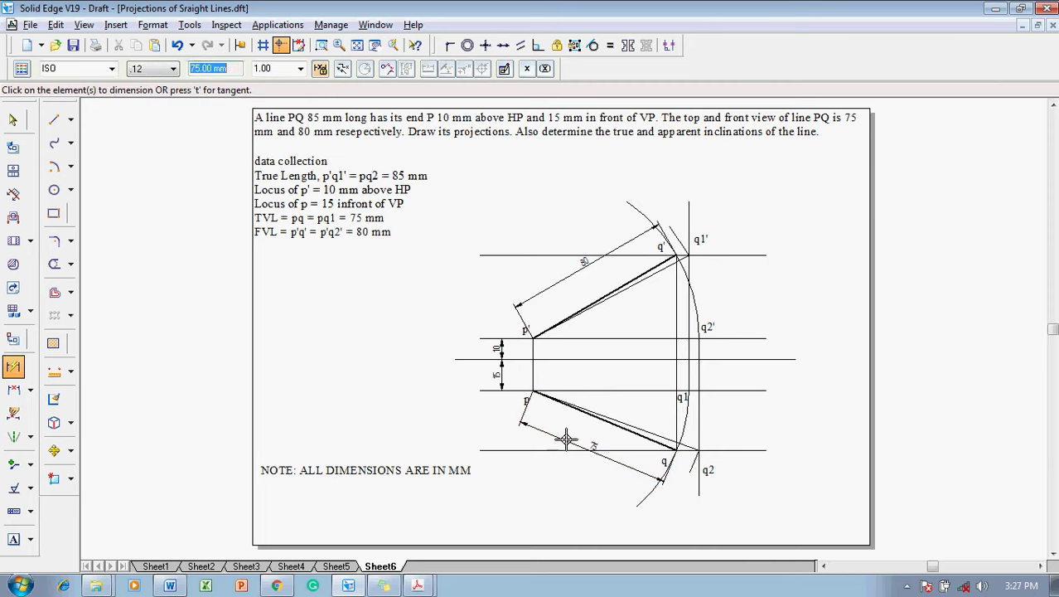
- Dimension both true-length lines, p to q2 and p' to q1', as 85
left_click(623, 418)
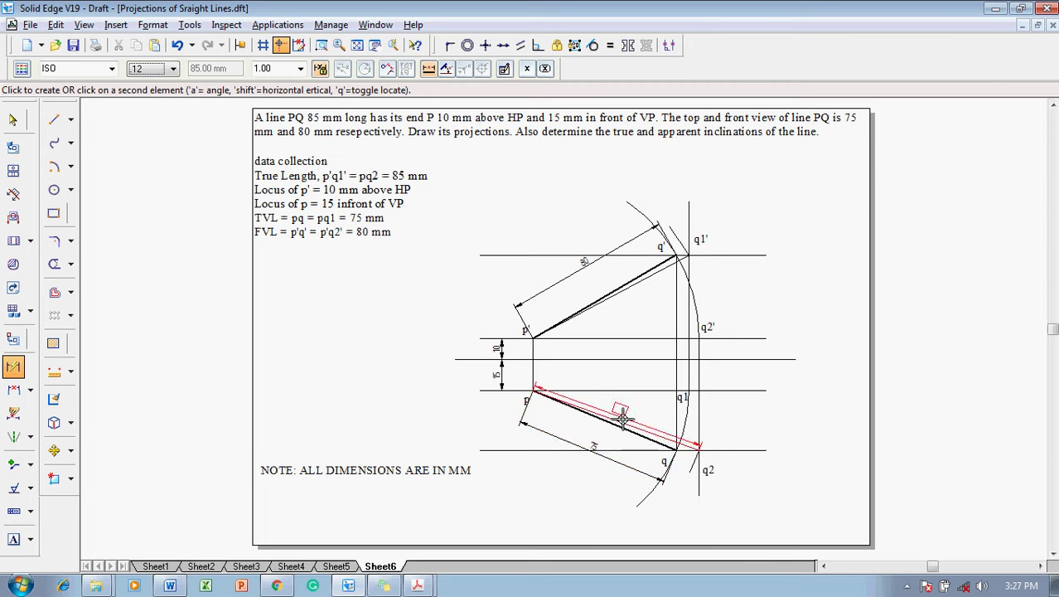
left_click(605, 478)
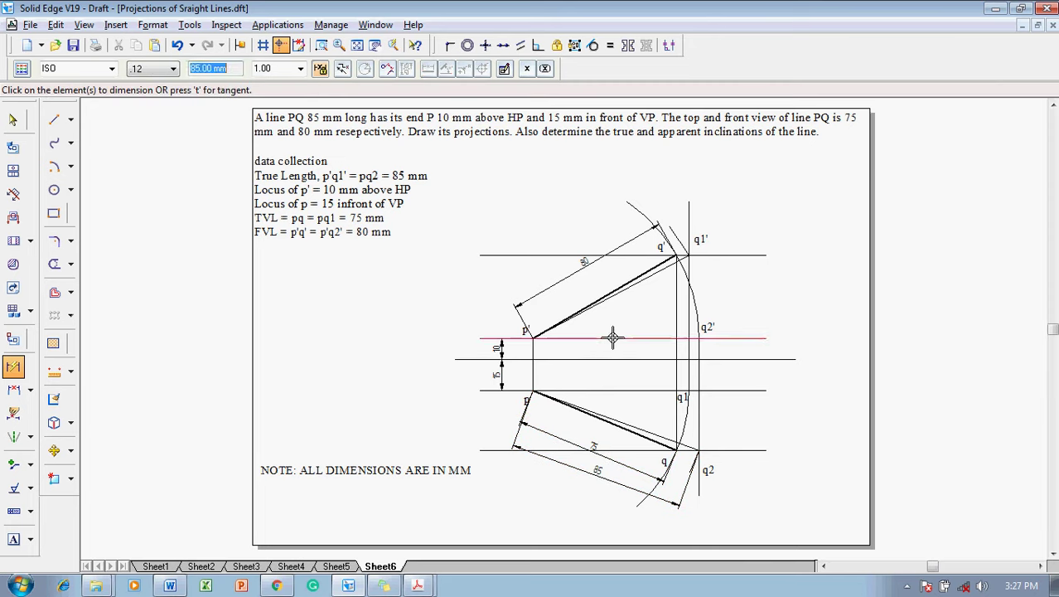
left_click(636, 287)
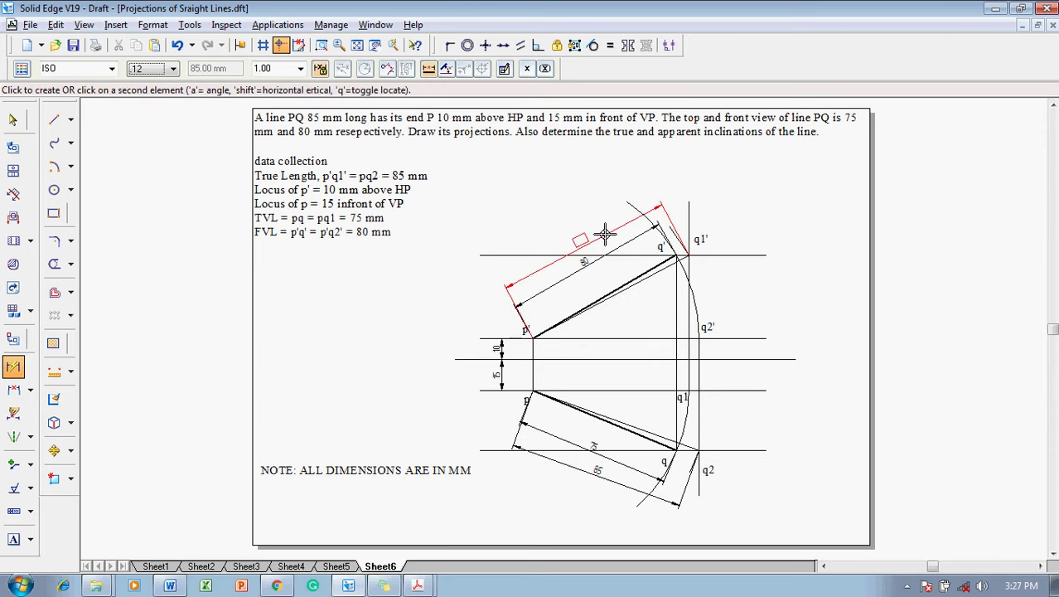
left_click(611, 230)
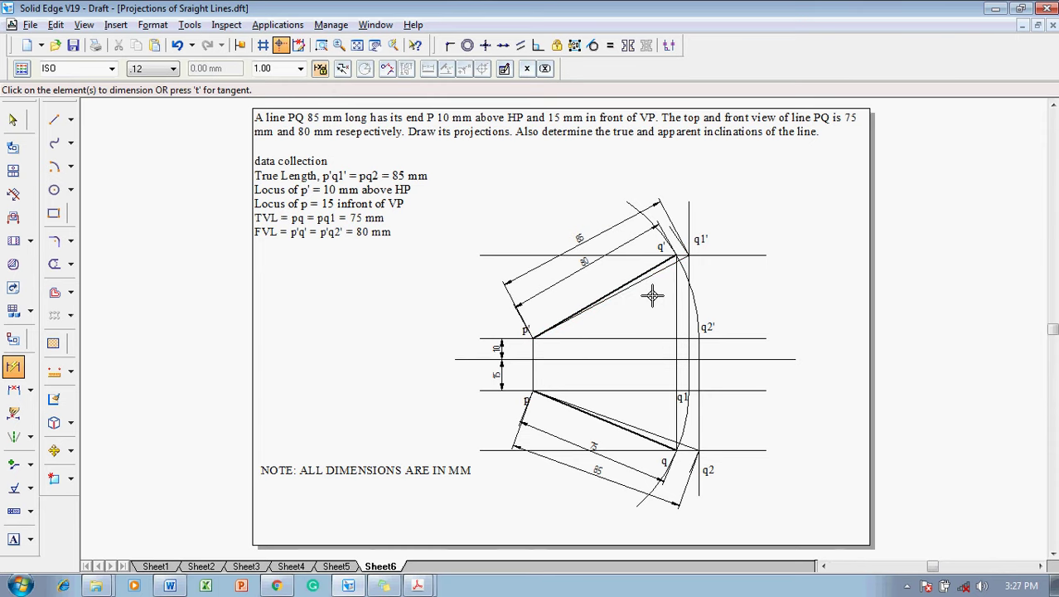
key("Escape")
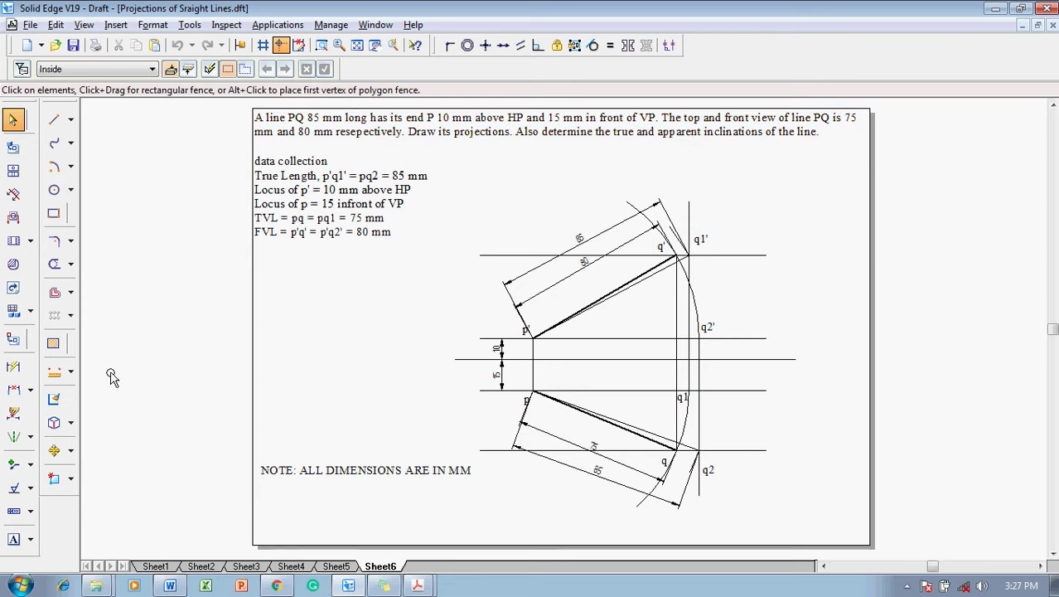
- Add front view angles against the p' horizontal: 28° true, 30° apparent
left_click(31, 392)
left_click(58, 405)
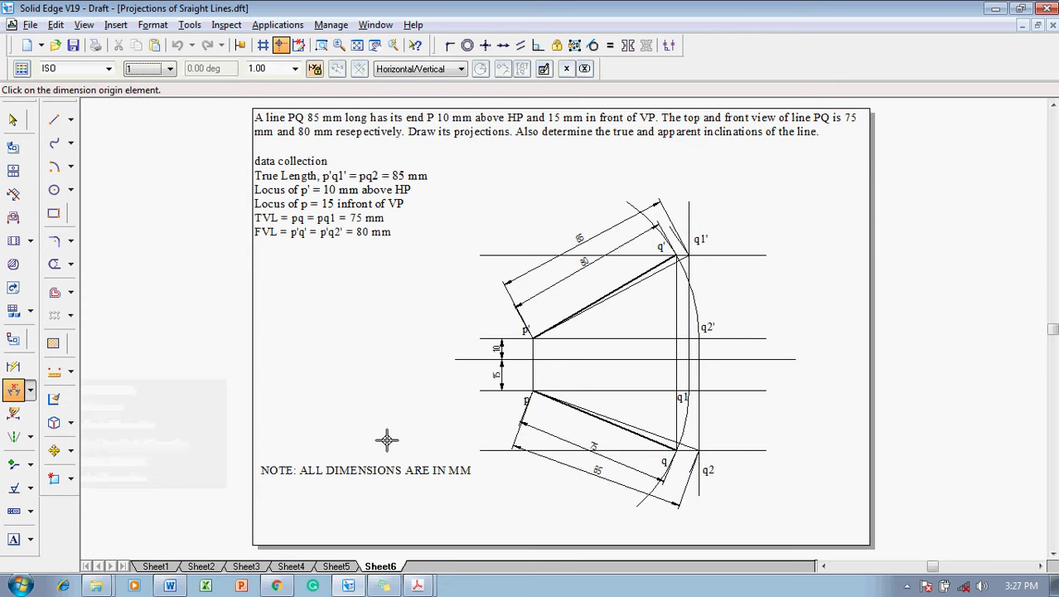
left_click(602, 300)
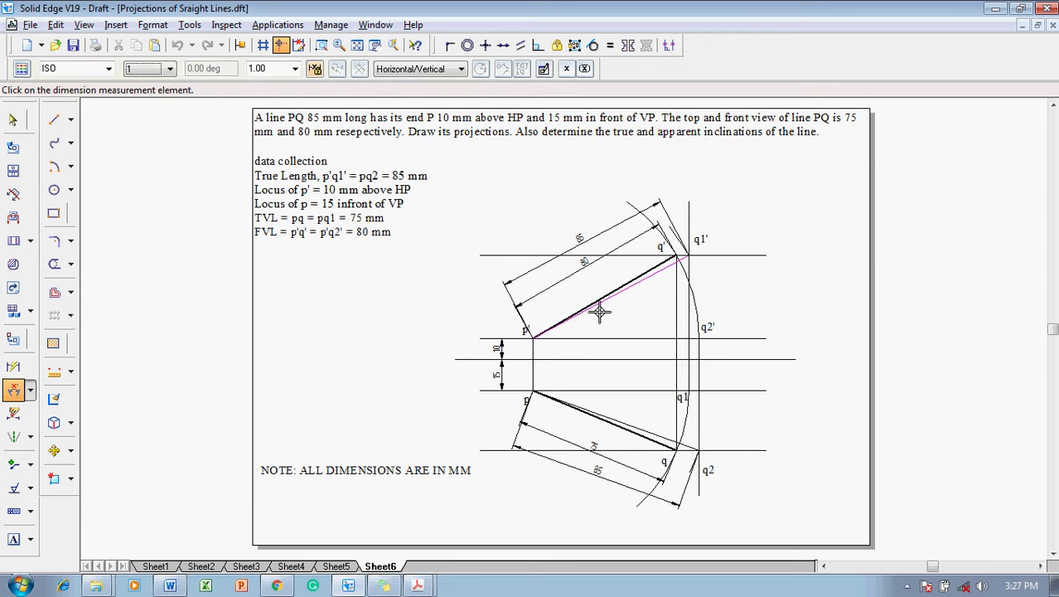
left_click(579, 337)
left_click(570, 337)
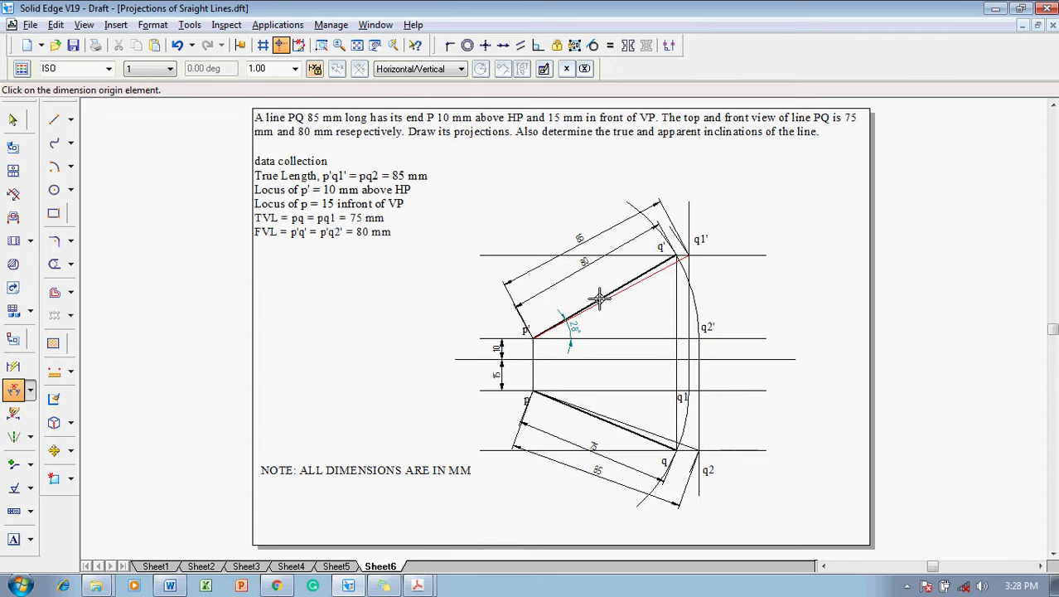
left_click(597, 297)
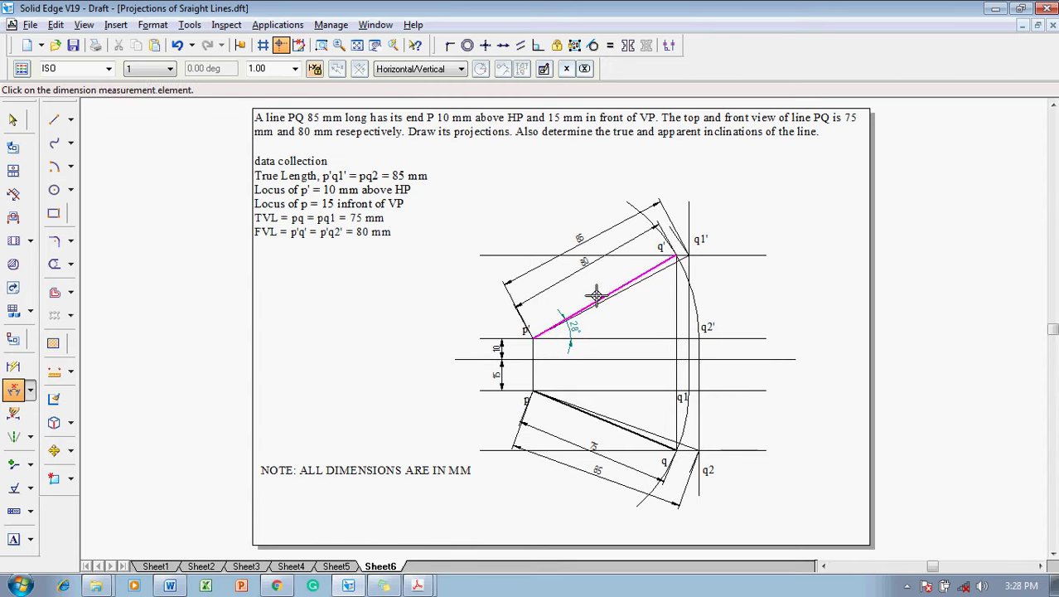
left_click(610, 337)
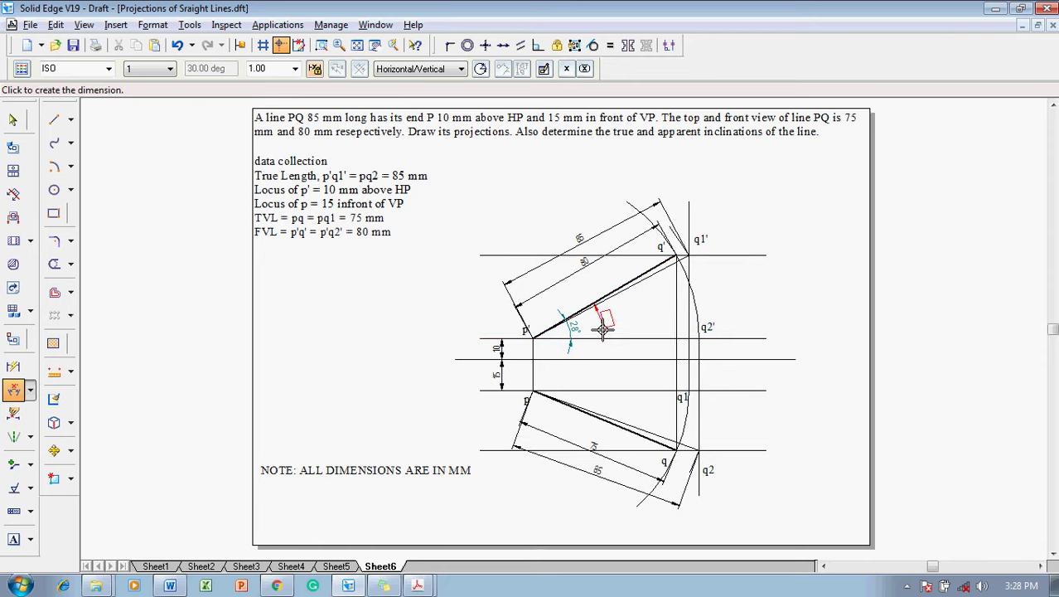
left_click(606, 322)
- Add top view angles against the p horizontal: 20° true, 23° apparent
left_click(576, 406)
left_click(580, 391)
left_click(582, 396)
right_click(600, 400)
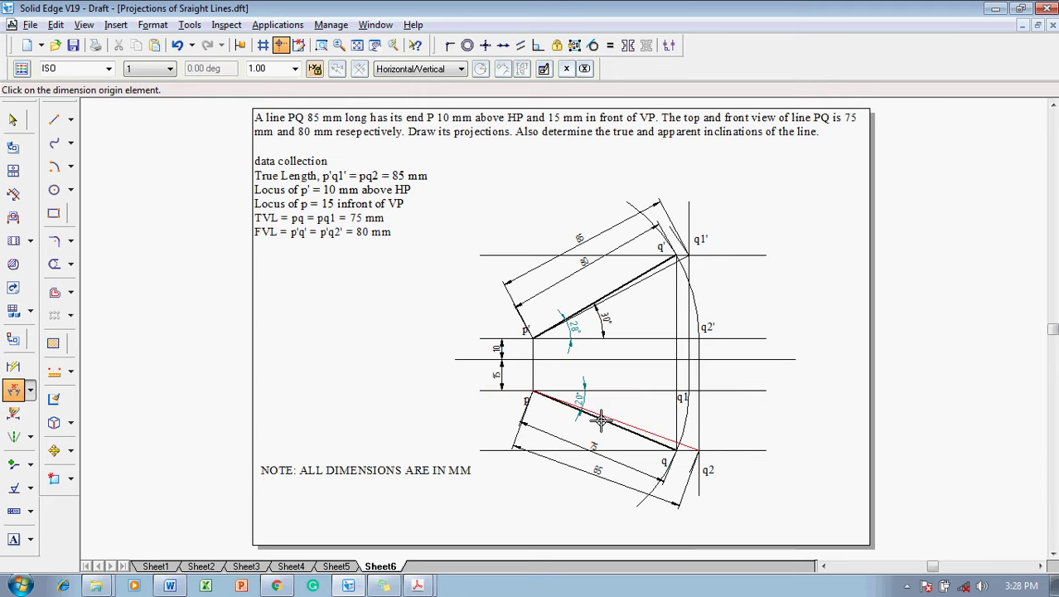
left_click(610, 421)
left_click(613, 389)
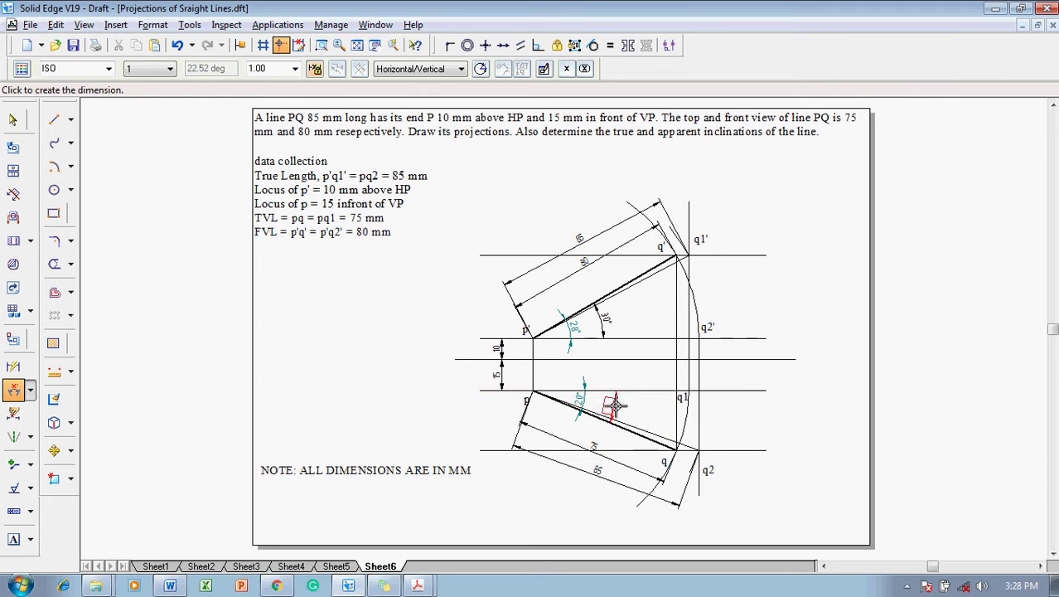
left_click(616, 406)
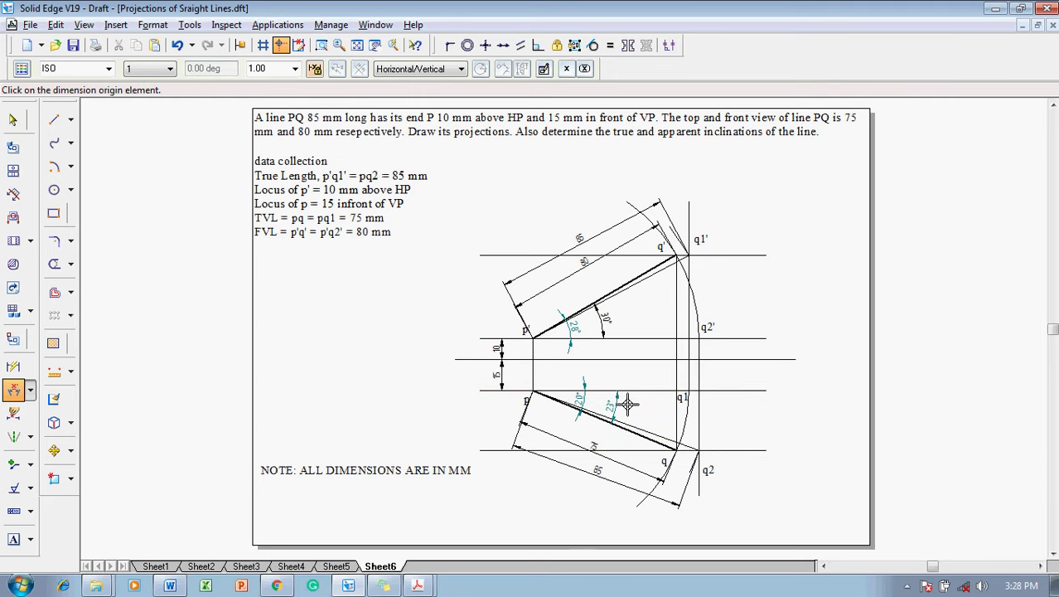
key("Escape")
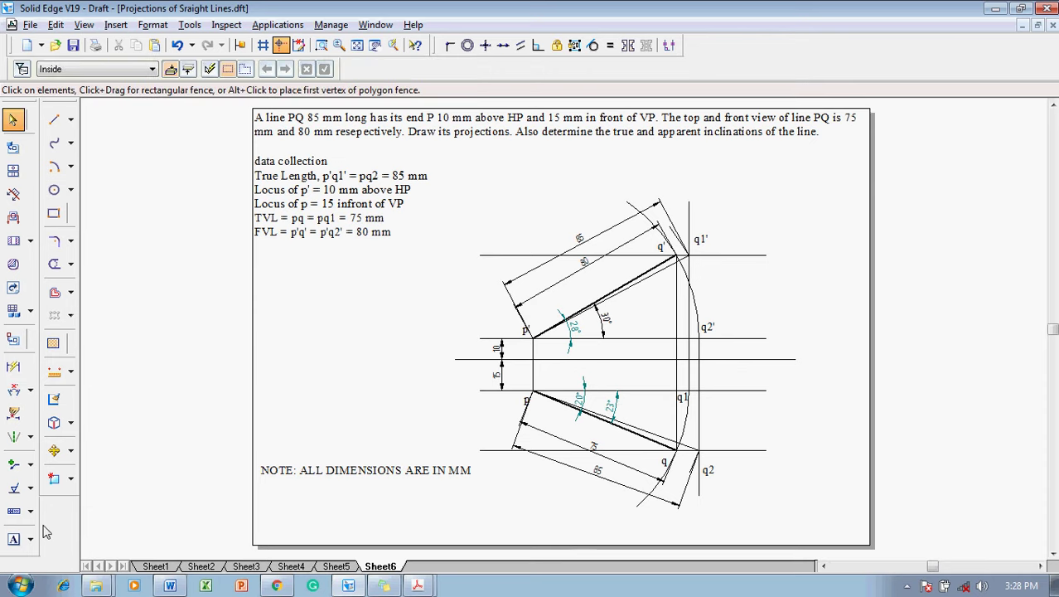
- Place an X text label at the left end of the XY reference line
left_click(14, 539)
left_click(431, 335)
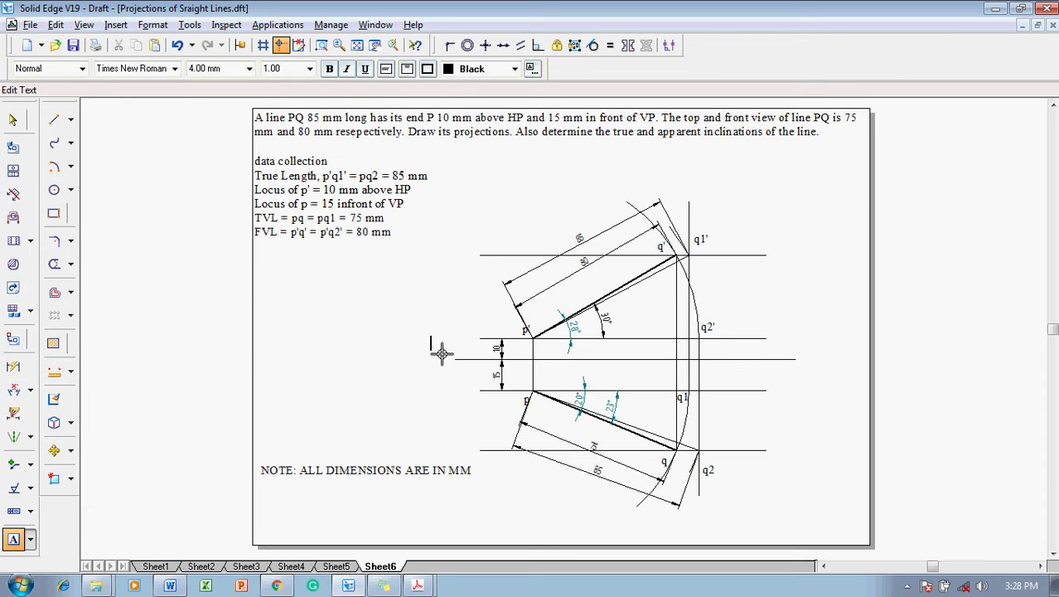
type("X")
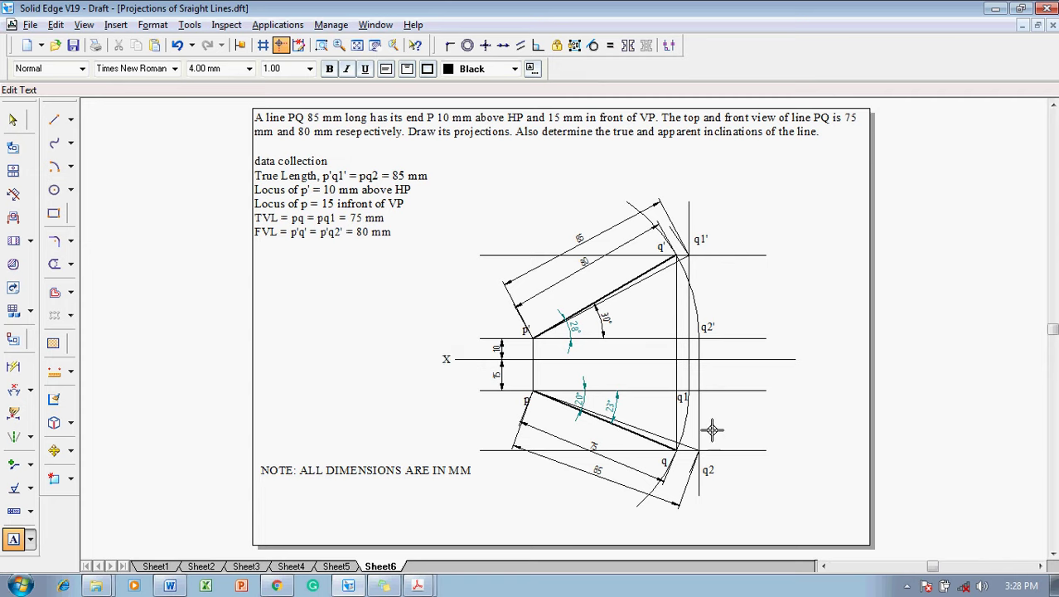